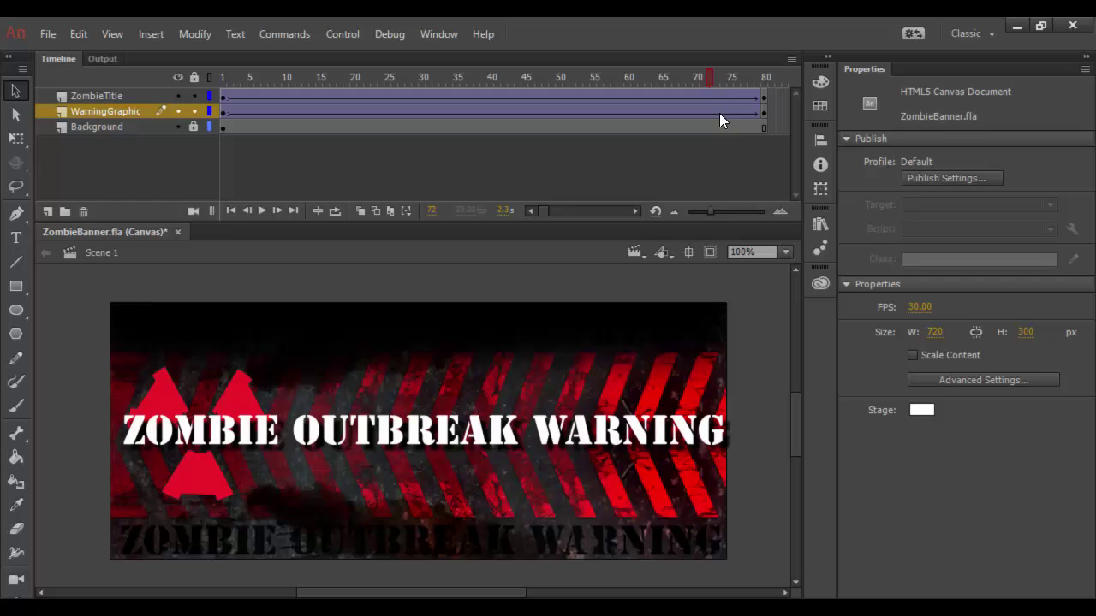
# Step: Play back and scrub the title animation, then adjust the timeline frame spacing
pyautogui.press('Return')
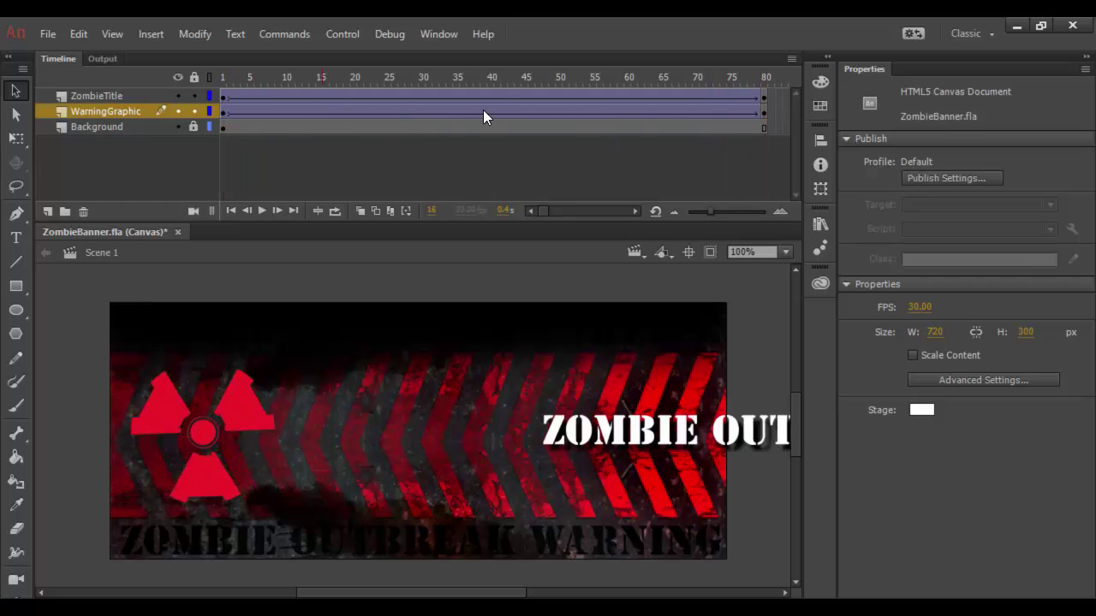
pyautogui.moveTo(483, 110); pyautogui.dragTo(767, 107)
pyautogui.moveTo(684, 108); pyautogui.dragTo(771, 108)
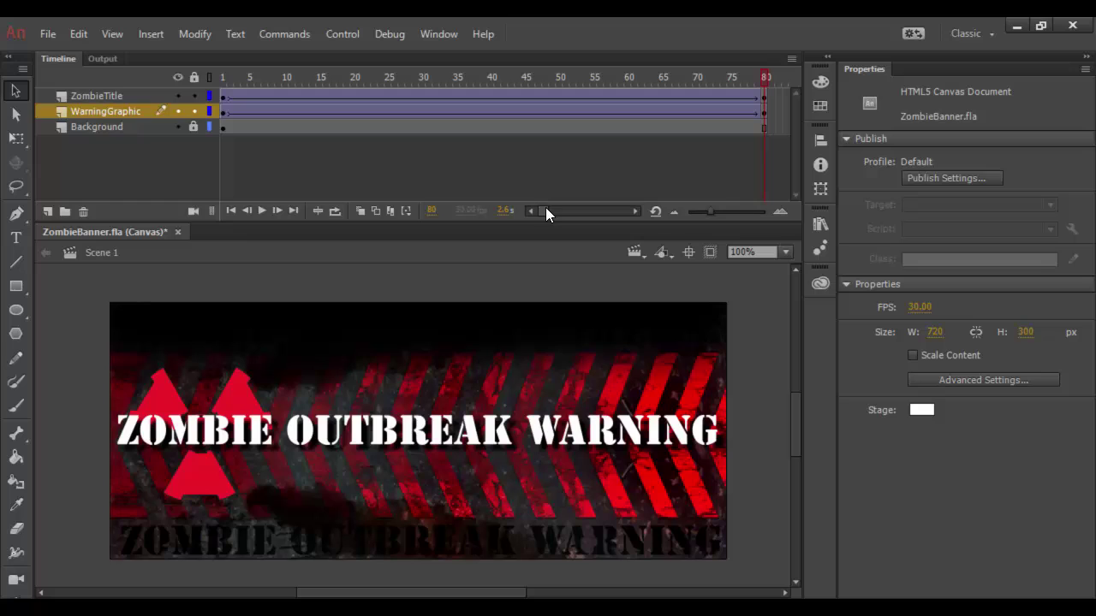
pyautogui.moveTo(709, 210); pyautogui.dragTo(690, 212)
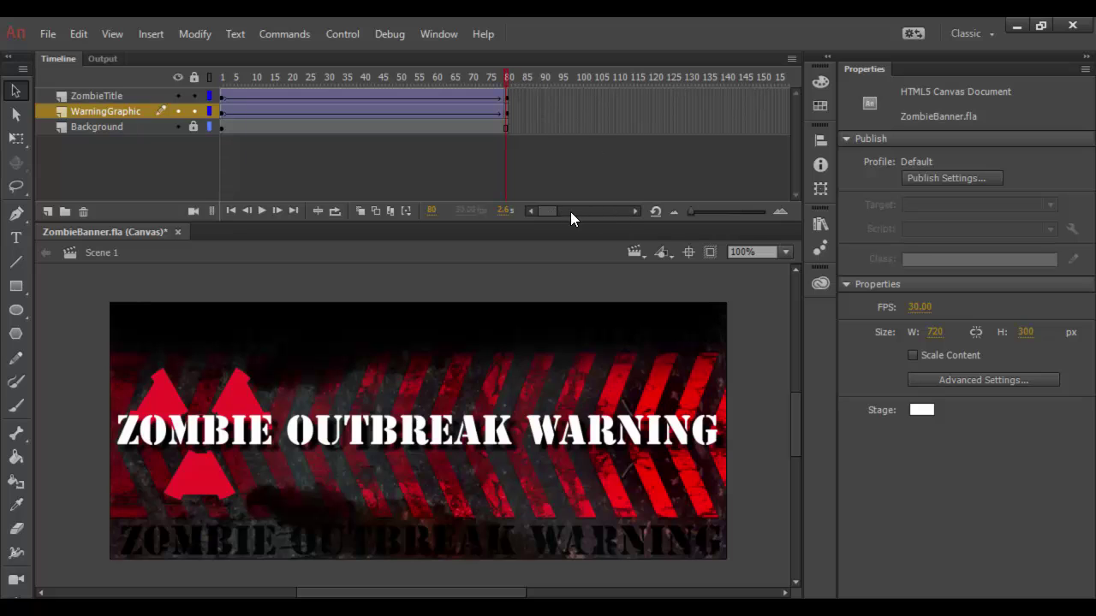
pyautogui.moveTo(571, 211)
pyautogui.mouseDown()
pyautogui.moveTo(585, 207)
pyautogui.moveTo(554, 208)
pyautogui.mouseUp()
pyautogui.moveTo(691, 213); pyautogui.dragTo(718, 215)
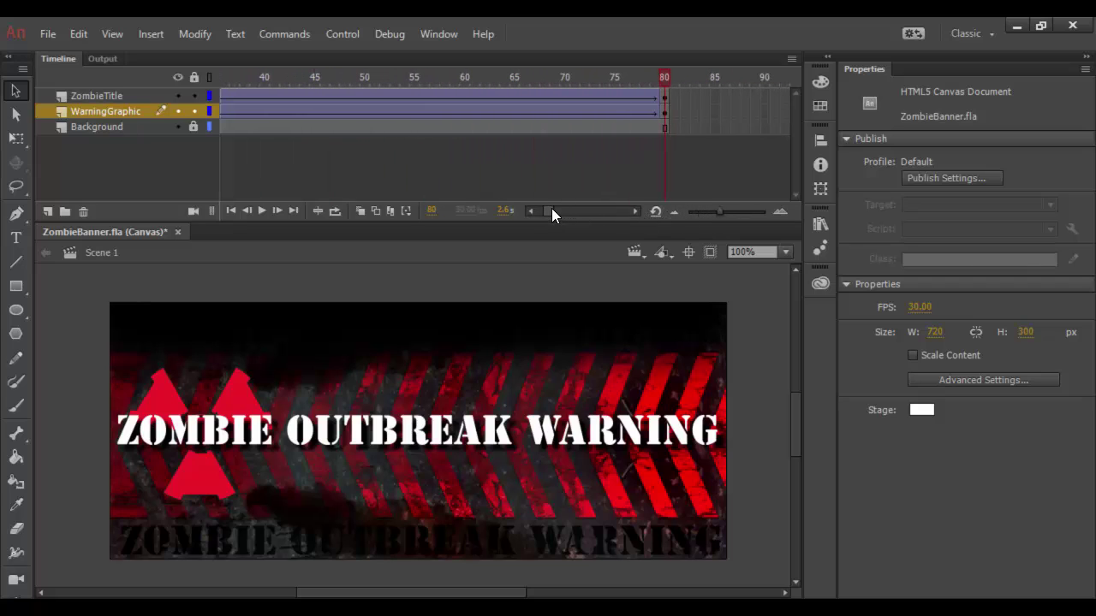
pyautogui.moveTo(553, 208); pyautogui.dragTo(572, 208)
pyautogui.moveTo(721, 213)
pyautogui.mouseDown()
pyautogui.moveTo(679, 209)
pyautogui.moveTo(734, 208)
pyautogui.moveTo(719, 209)
pyautogui.mouseUp()
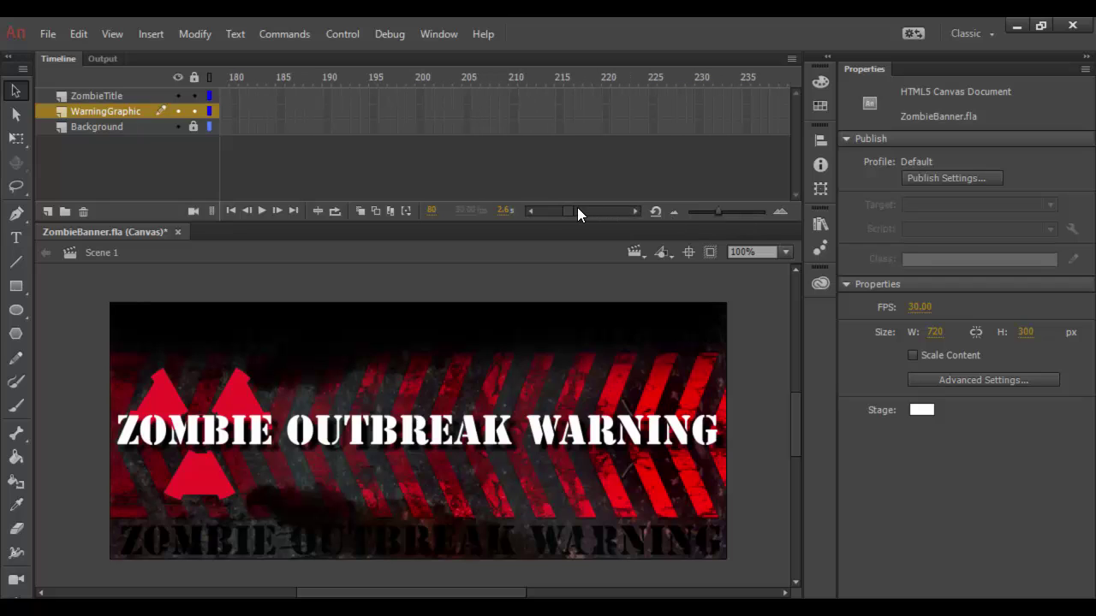
pyautogui.moveTo(577, 208)
pyautogui.mouseDown()
pyautogui.moveTo(541, 209)
pyautogui.moveTo(581, 210)
pyautogui.moveTo(558, 210)
pyautogui.mouseUp()
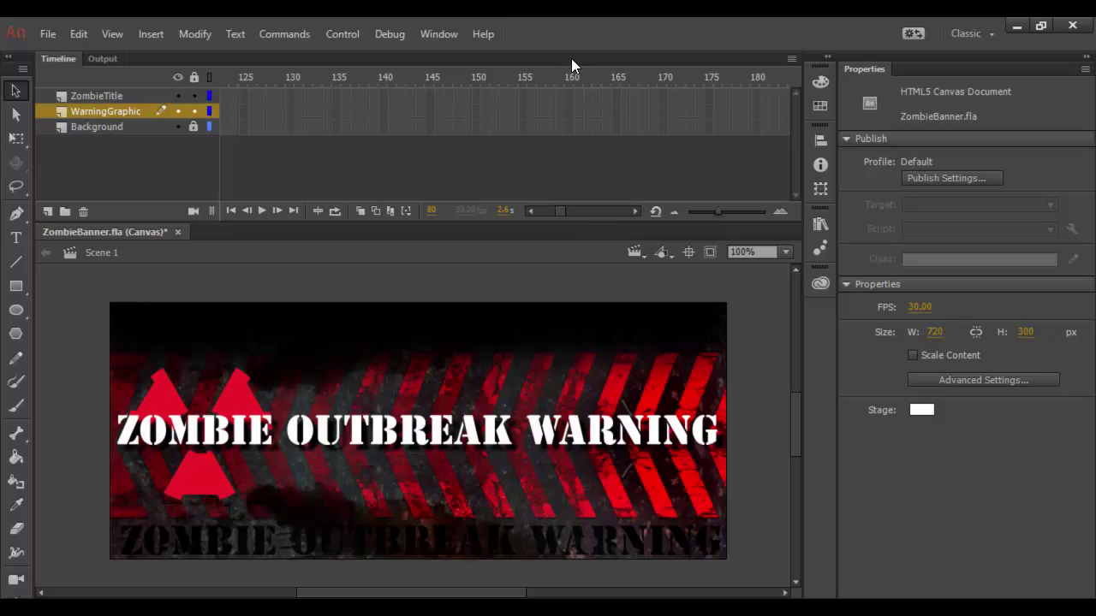
# Step: Insert keyframes at frame 161 on ZombieTitle through Background, then zoom the timeline out
pyautogui.click(577, 91)
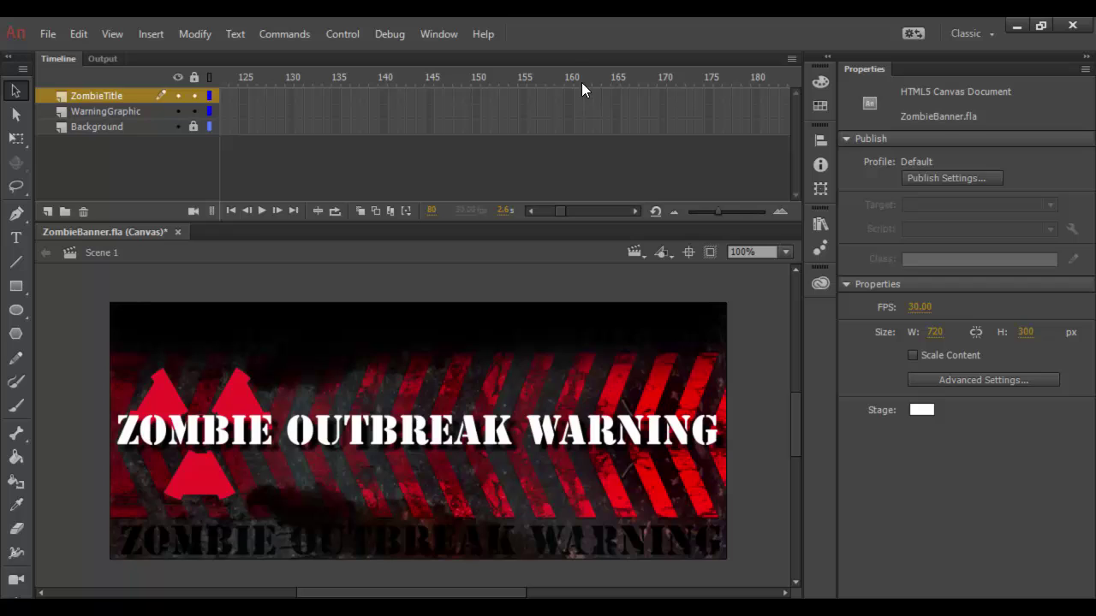
pyautogui.keyDown('shift'); pyautogui.click(578, 127); pyautogui.keyUp('shift')
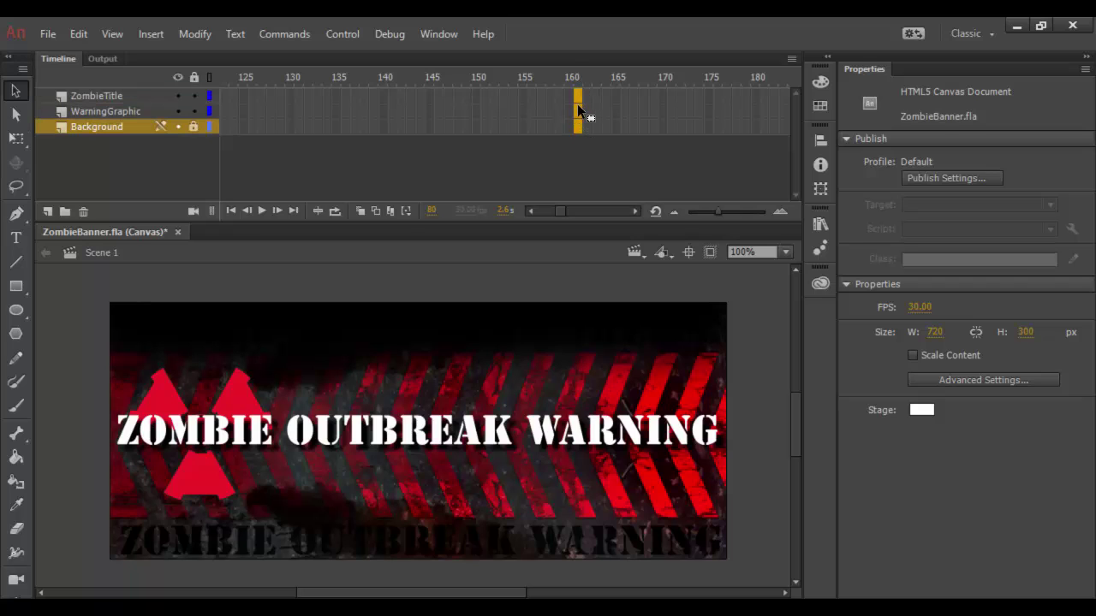
pyautogui.rightClick(577, 104)
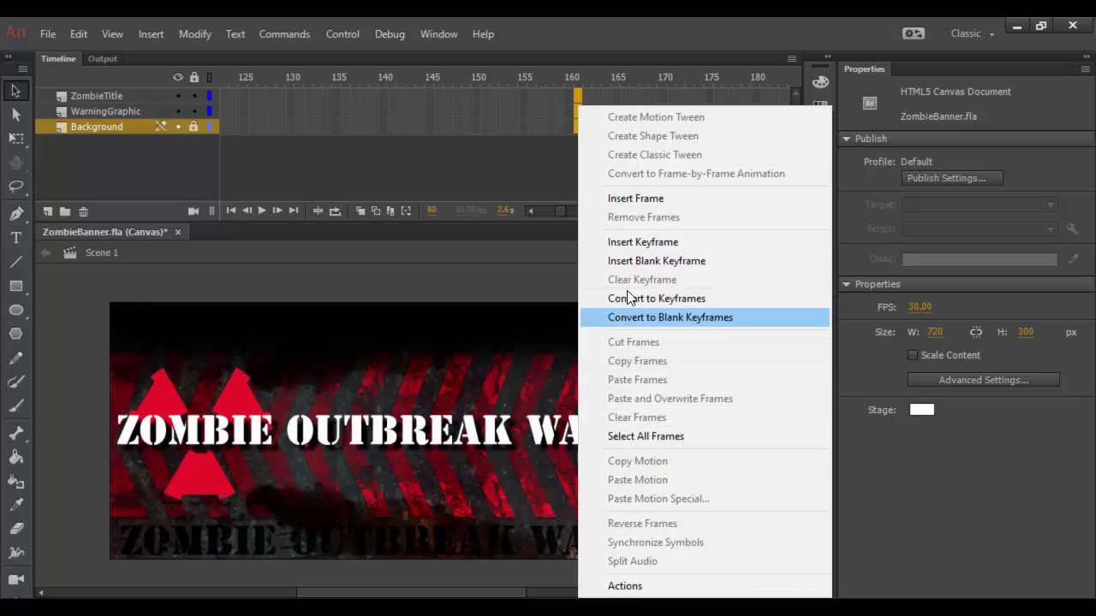
pyautogui.click(620, 243)
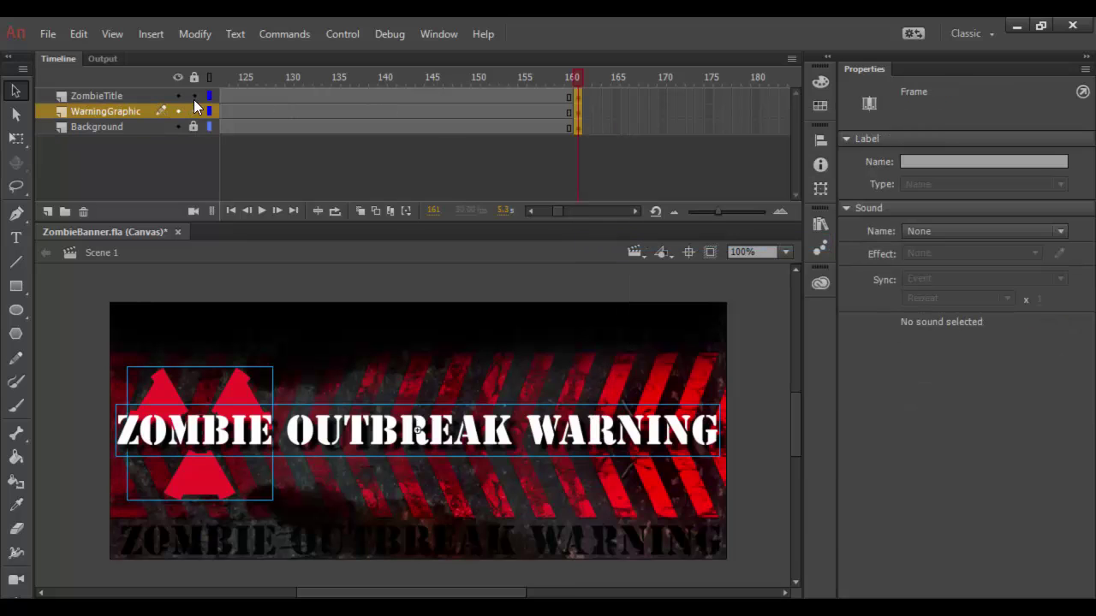
pyautogui.moveTo(556, 211); pyautogui.dragTo(552, 211)
pyautogui.moveTo(715, 212); pyautogui.dragTo(543, 209)
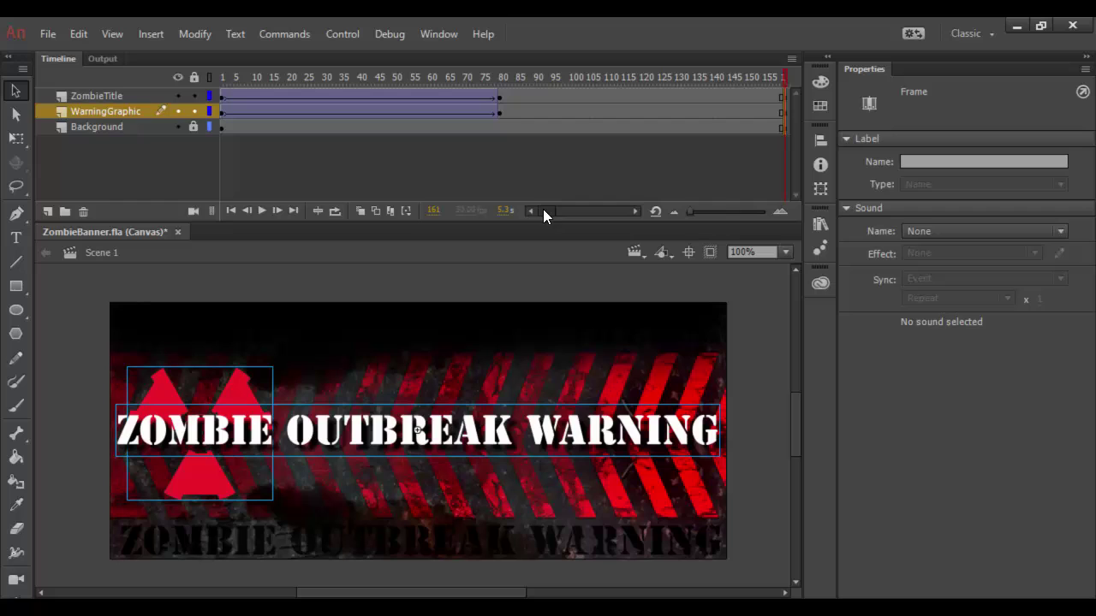
# Step: Check the title and warning tweens, then extend ZombieTitle's frames through frame 161
pyautogui.moveTo(265, 96)
pyautogui.mouseDown()
pyautogui.moveTo(289, 95)
pyautogui.moveTo(249, 96)
pyautogui.mouseUp()
pyautogui.click(347, 112)
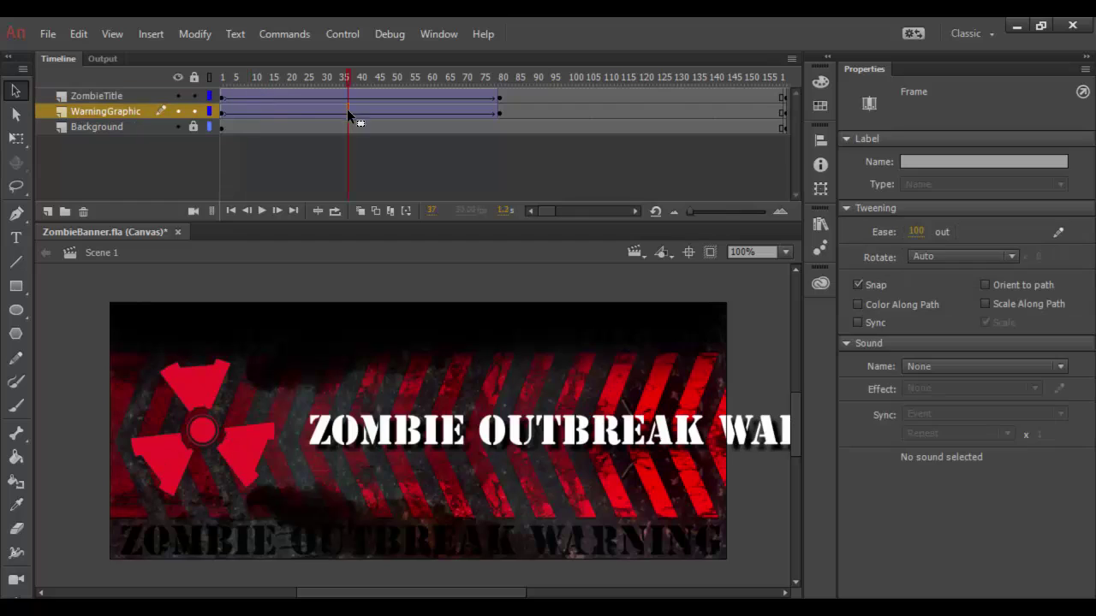
pyautogui.click(501, 97)
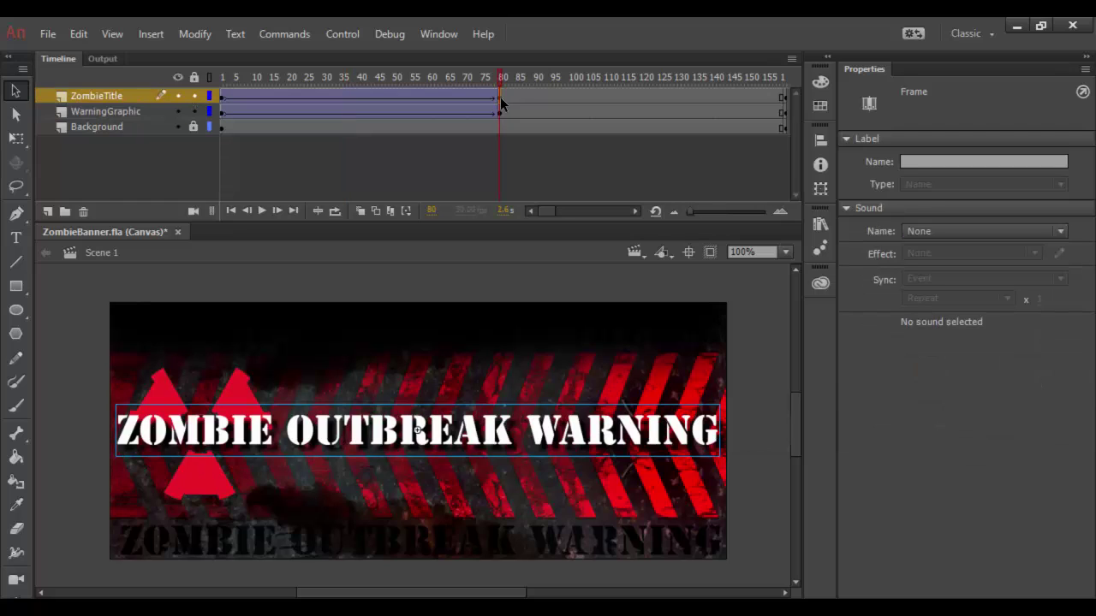
pyautogui.click(786, 96)
pyautogui.press('F5')
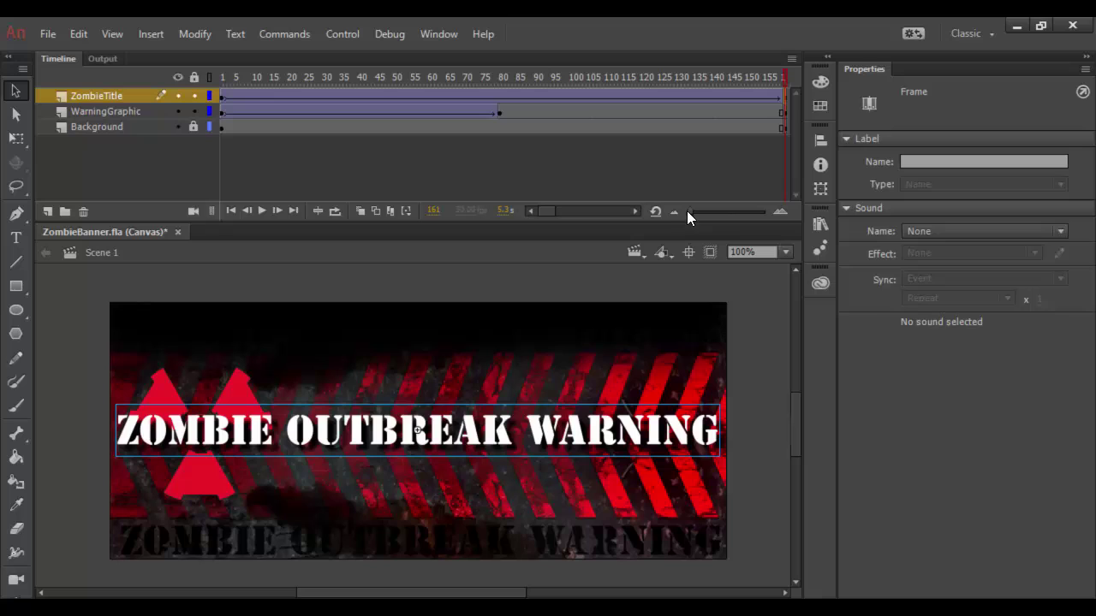
# Step: Extend WarningGraphic to frame 160, then play the whole banner and rewind to frame 1
pyautogui.moveTo(696, 211); pyautogui.dragTo(686, 211)
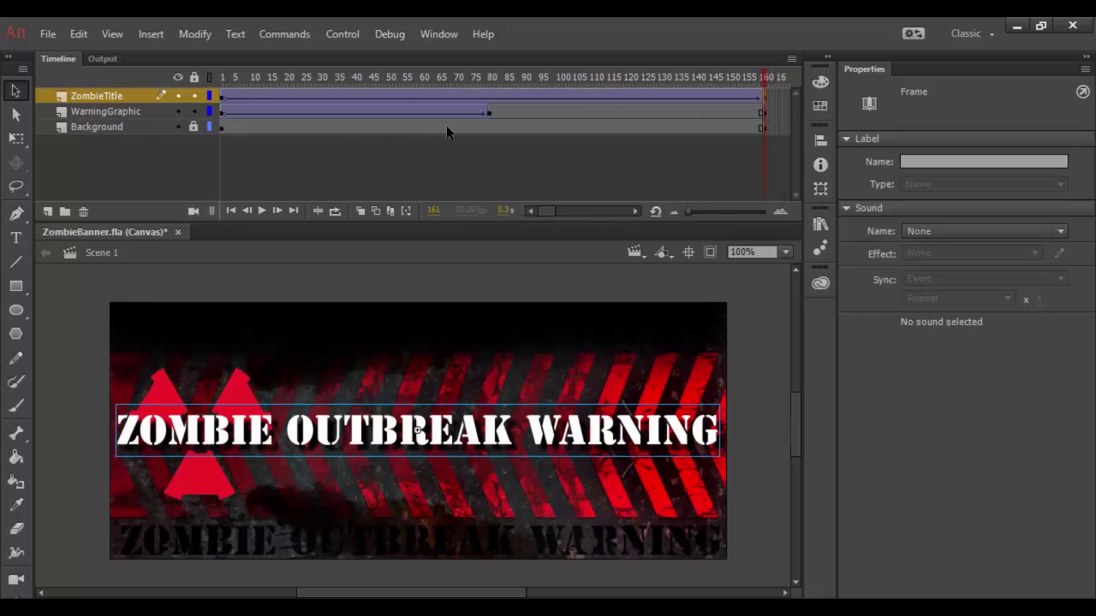
pyautogui.moveTo(489, 111)
pyautogui.mouseDown()
pyautogui.moveTo(559, 112)
pyautogui.moveTo(489, 111)
pyautogui.mouseUp()
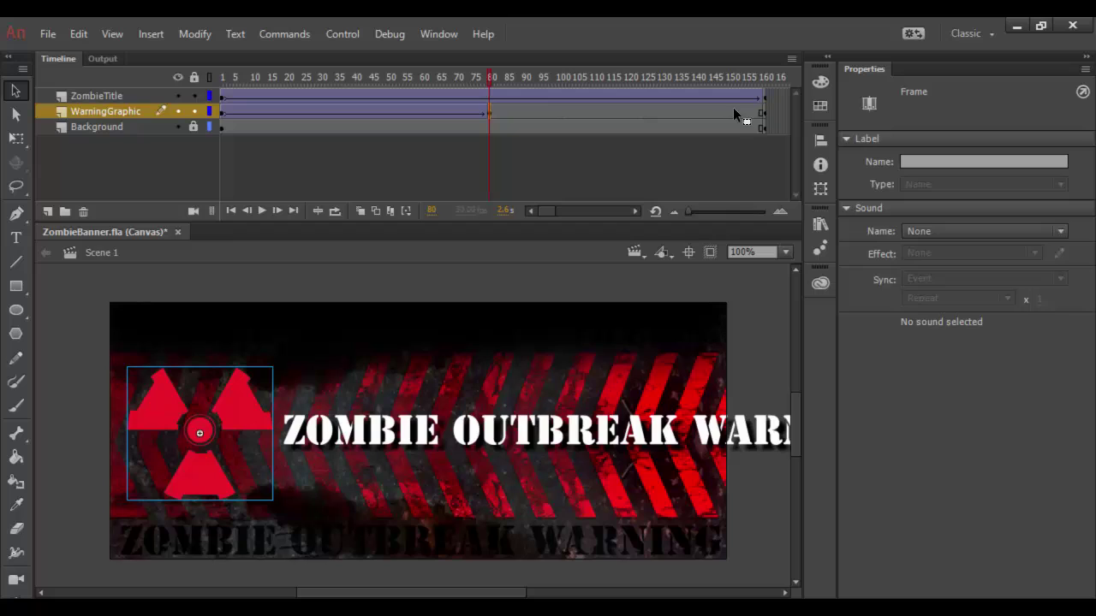
pyautogui.click(763, 111)
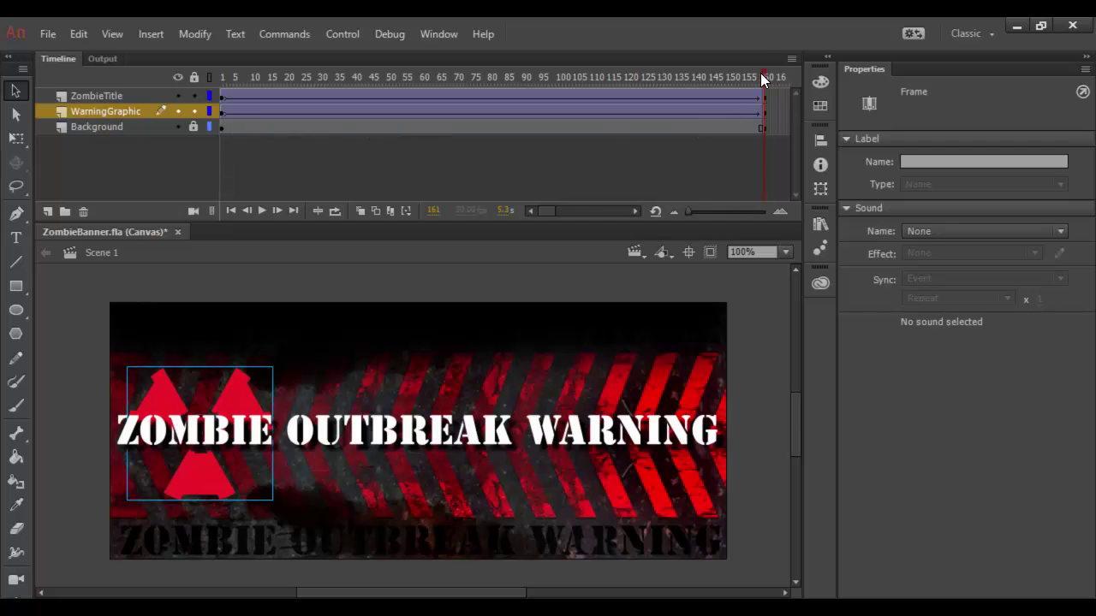
pyautogui.press('Return')
pyautogui.moveTo(308, 77); pyautogui.dragTo(219, 81)
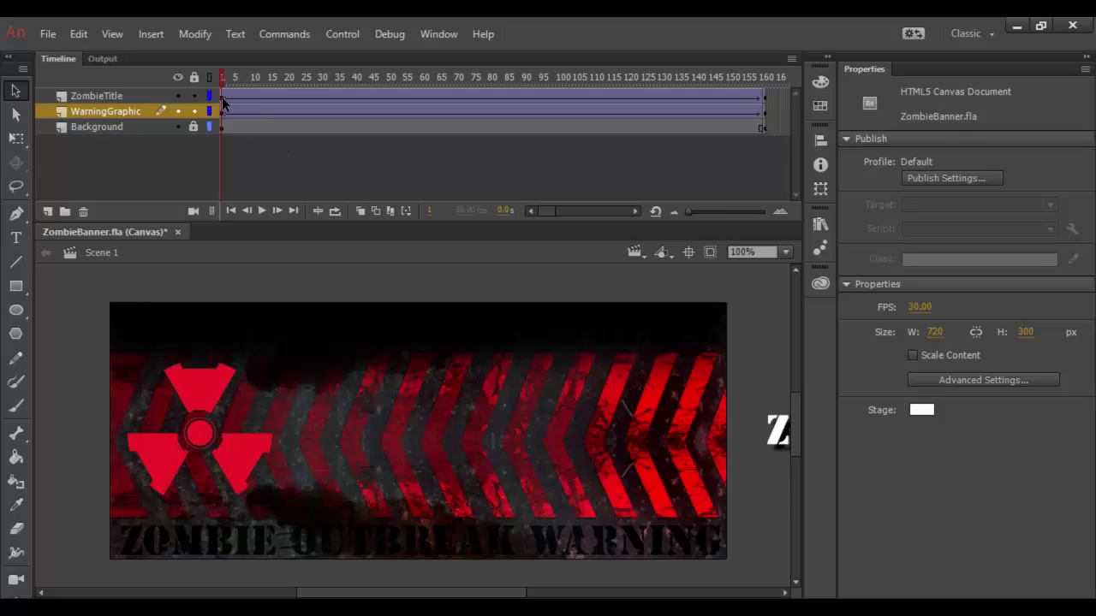
# Step: Move WarningGraphic's opening keyframe later to frame 80
pyautogui.moveTo(222, 101)
pyautogui.mouseDown()
pyautogui.moveTo(257, 97)
pyautogui.moveTo(221, 97)
pyautogui.mouseUp()
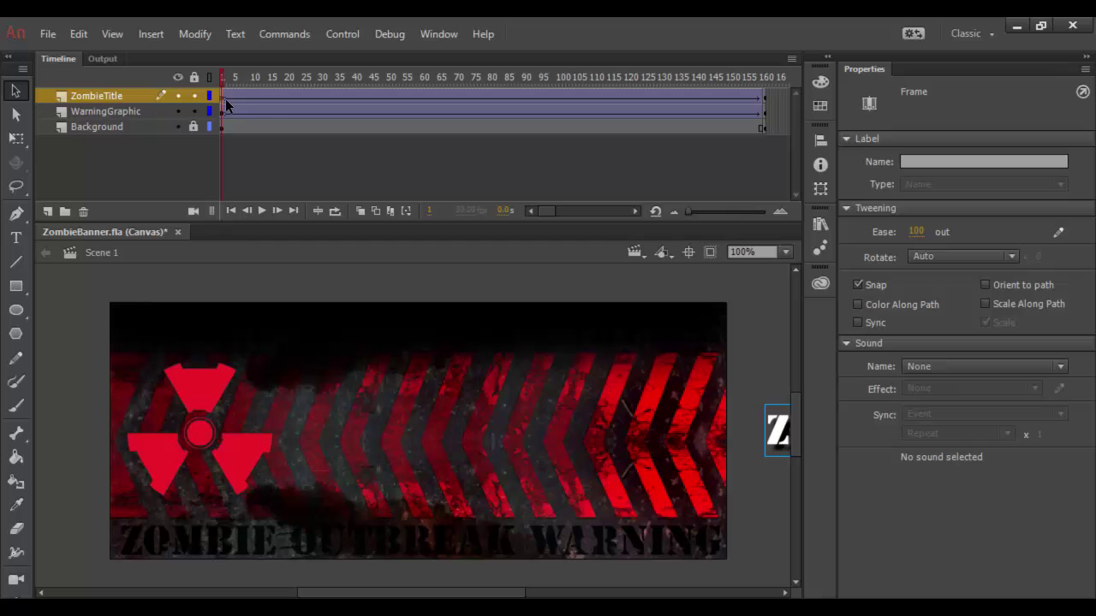
pyautogui.moveTo(692, 211); pyautogui.dragTo(708, 212)
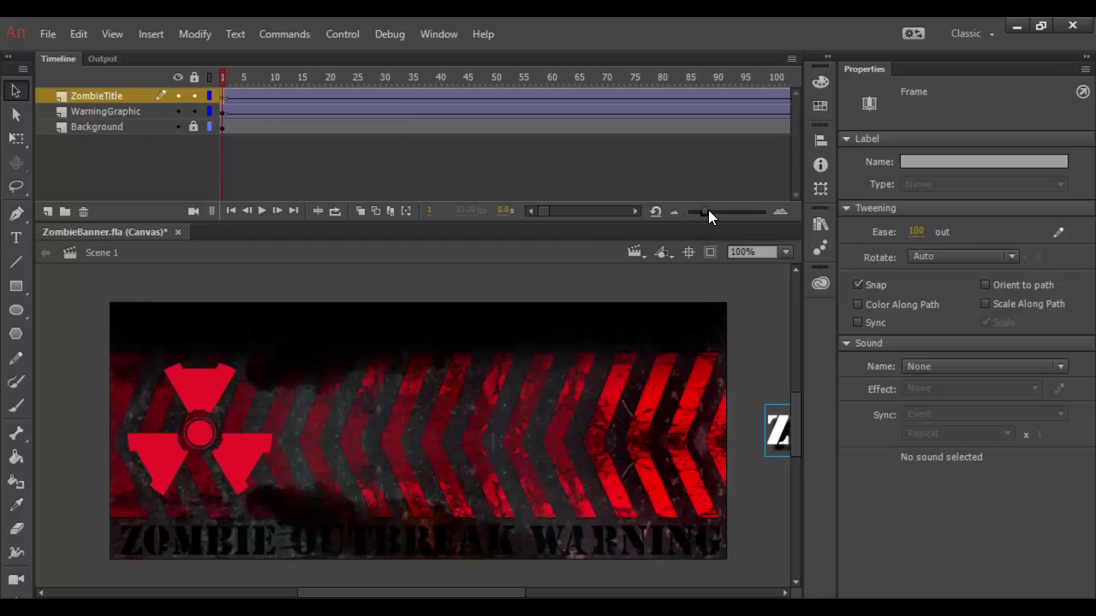
pyautogui.click(222, 112)
pyautogui.moveTo(223, 113); pyautogui.dragTo(280, 114)
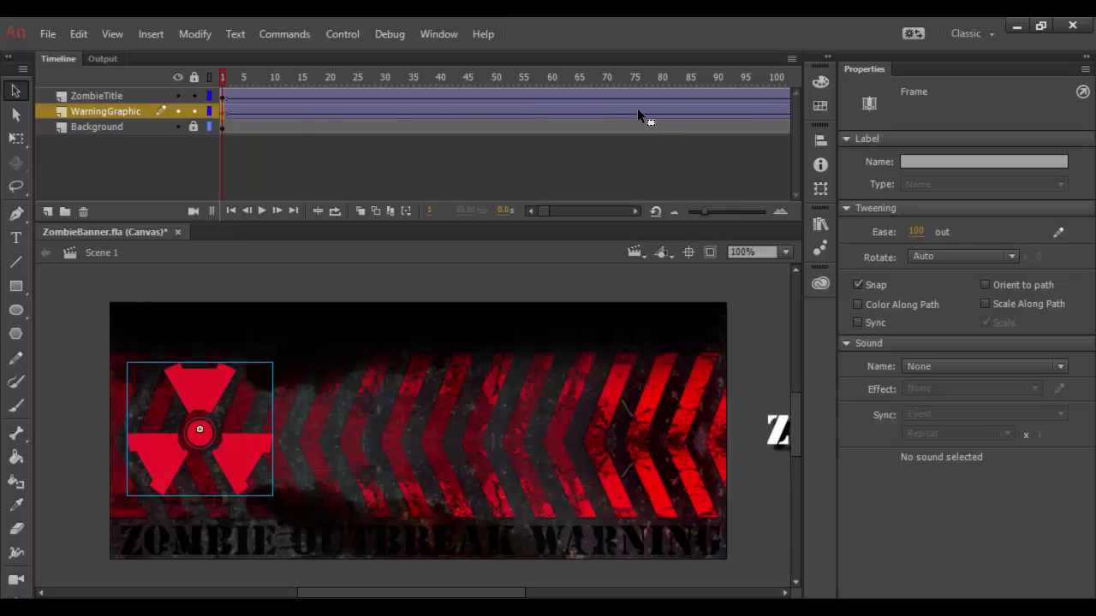
pyautogui.moveTo(666, 111); pyautogui.dragTo(666, 112)
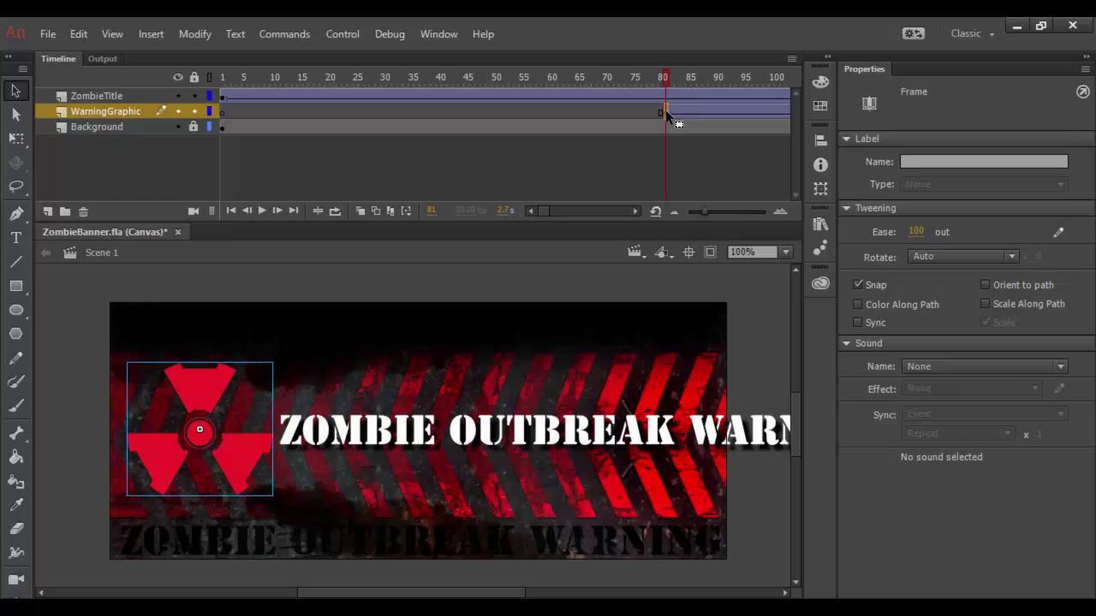
# Step: Start the ZombieTitle tween at frame 81, then scrub the reworked animation back to frame 1
pyautogui.click(222, 96)
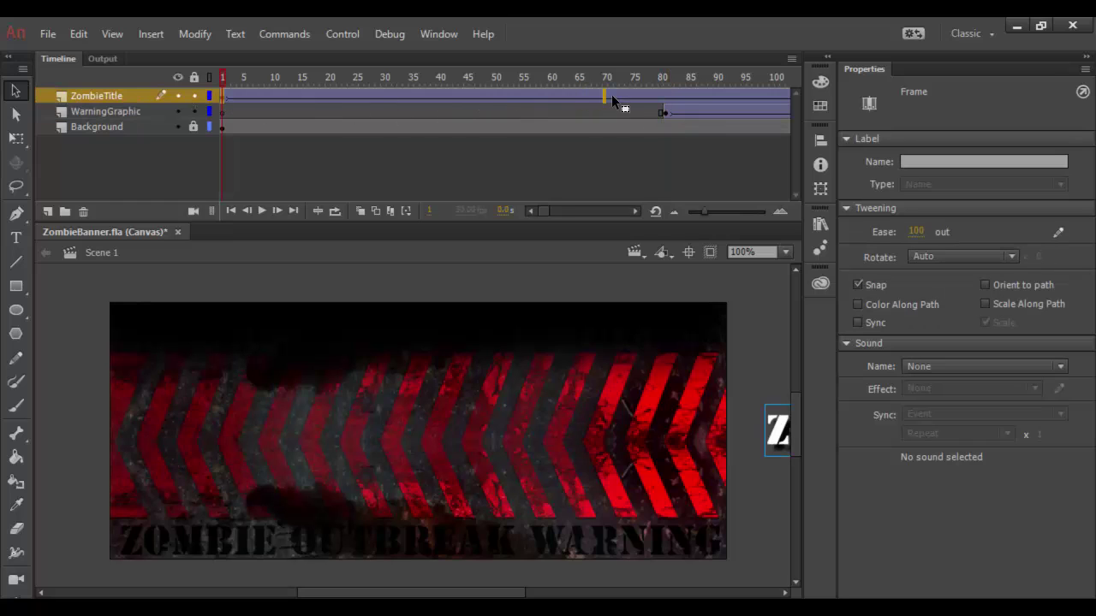
pyautogui.click(665, 95)
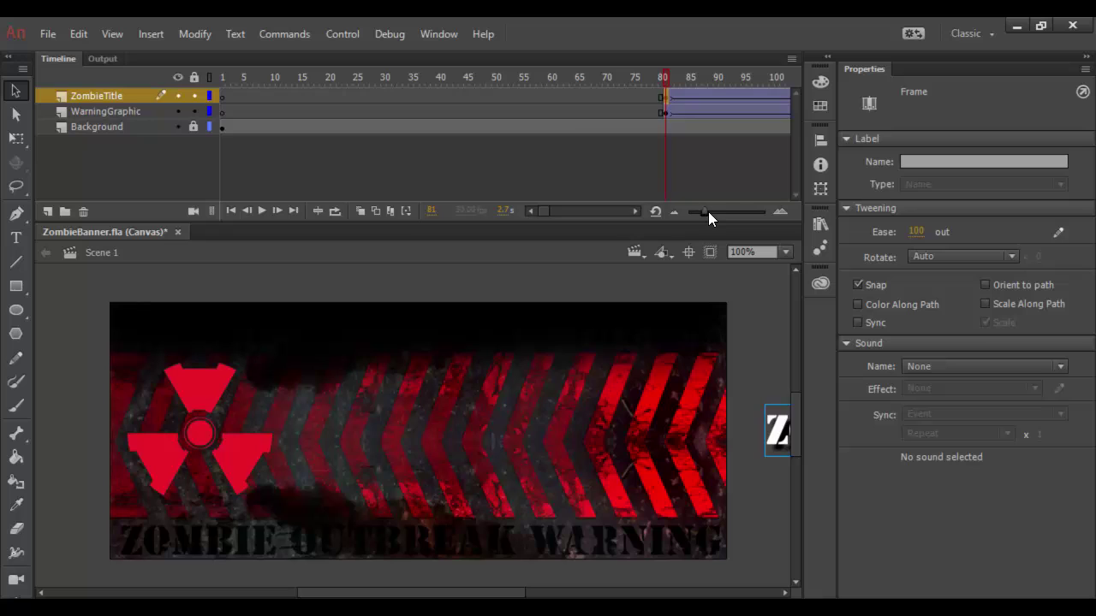
pyautogui.moveTo(707, 213); pyautogui.dragTo(688, 213)
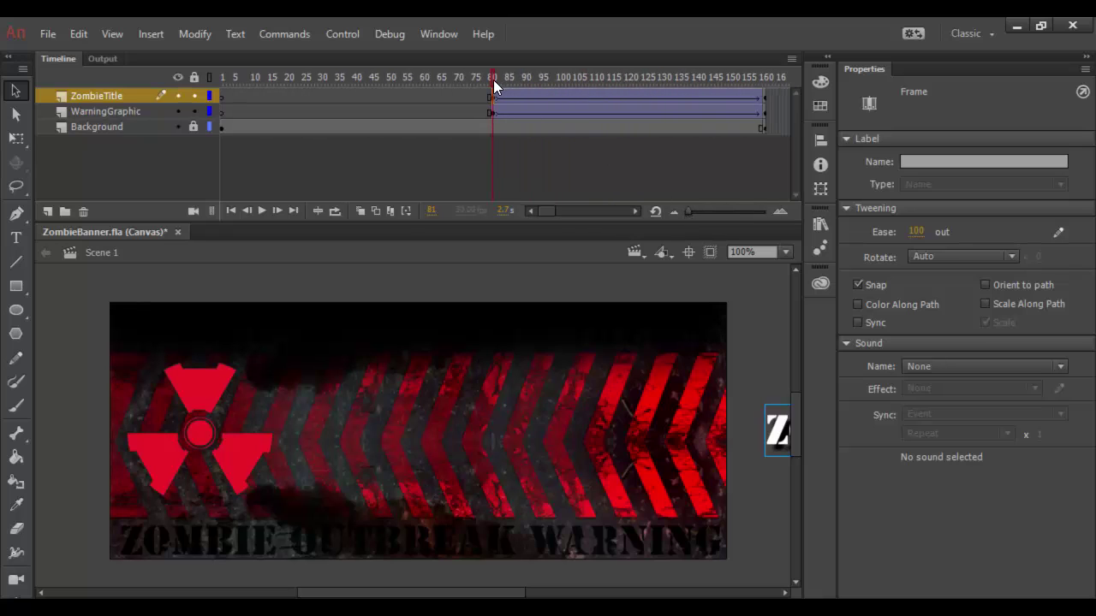
pyautogui.moveTo(493, 79); pyautogui.dragTo(764, 81)
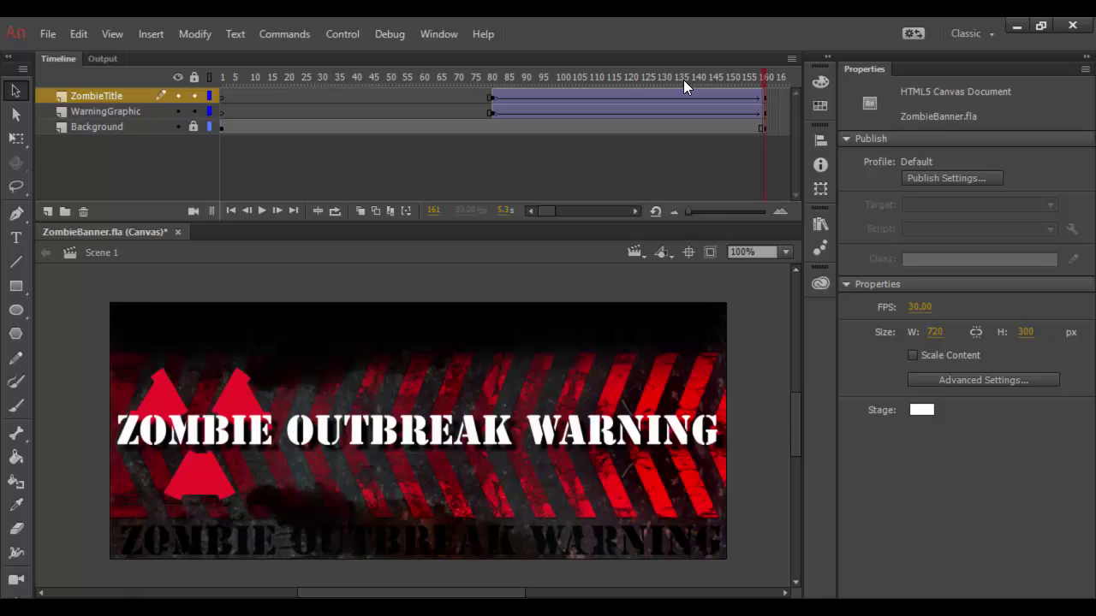
pyautogui.moveTo(683, 80); pyautogui.dragTo(222, 82)
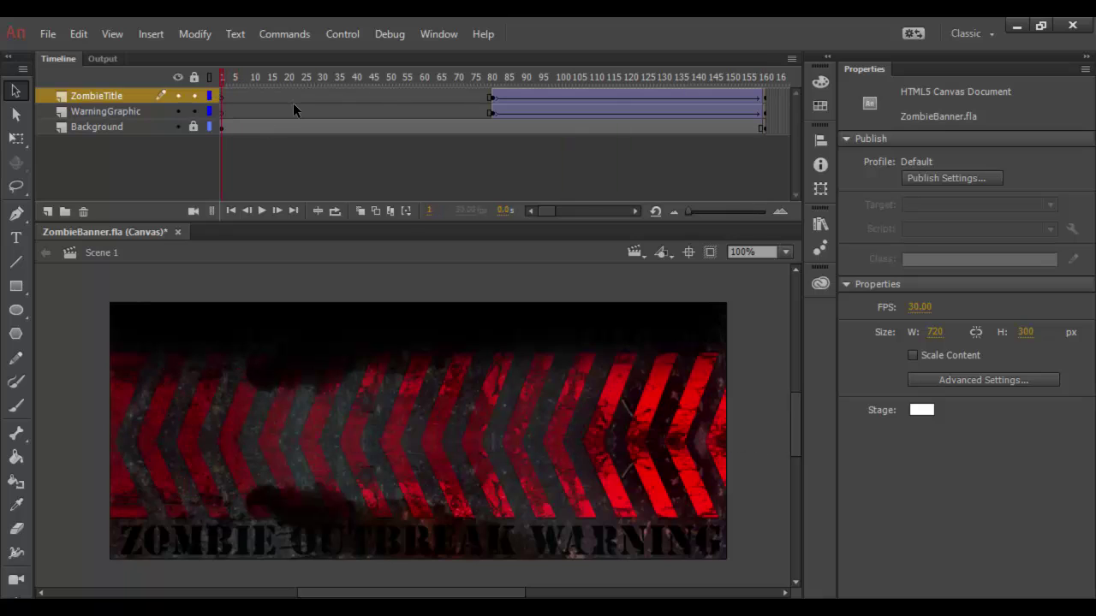
# Step: Add three new layers above ZombieTitle
pyautogui.click(46, 210)
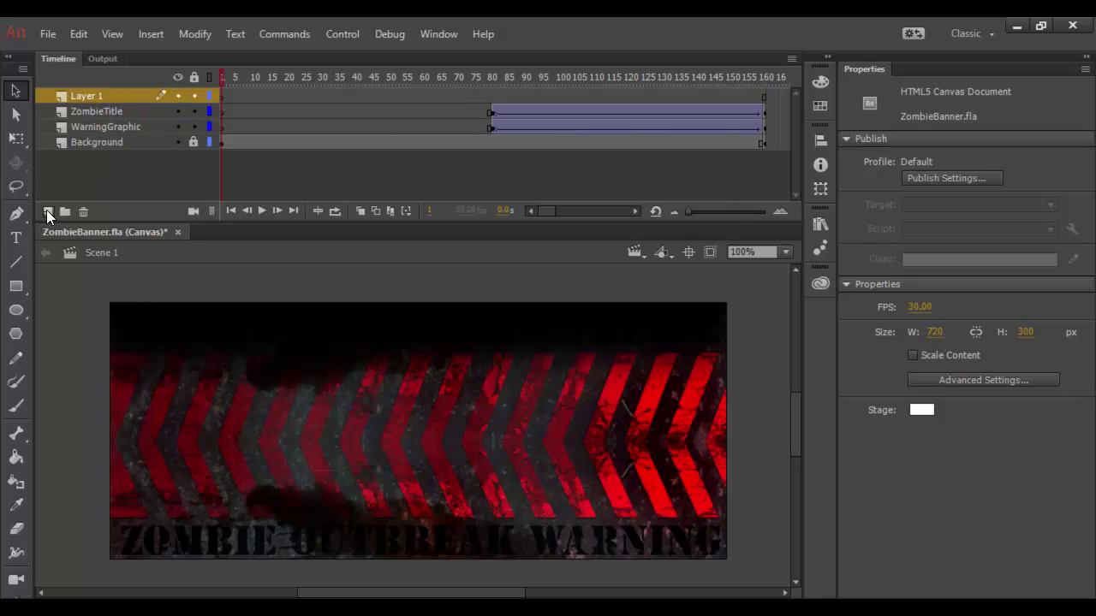
pyautogui.click(46, 210)
pyautogui.click(46, 210)
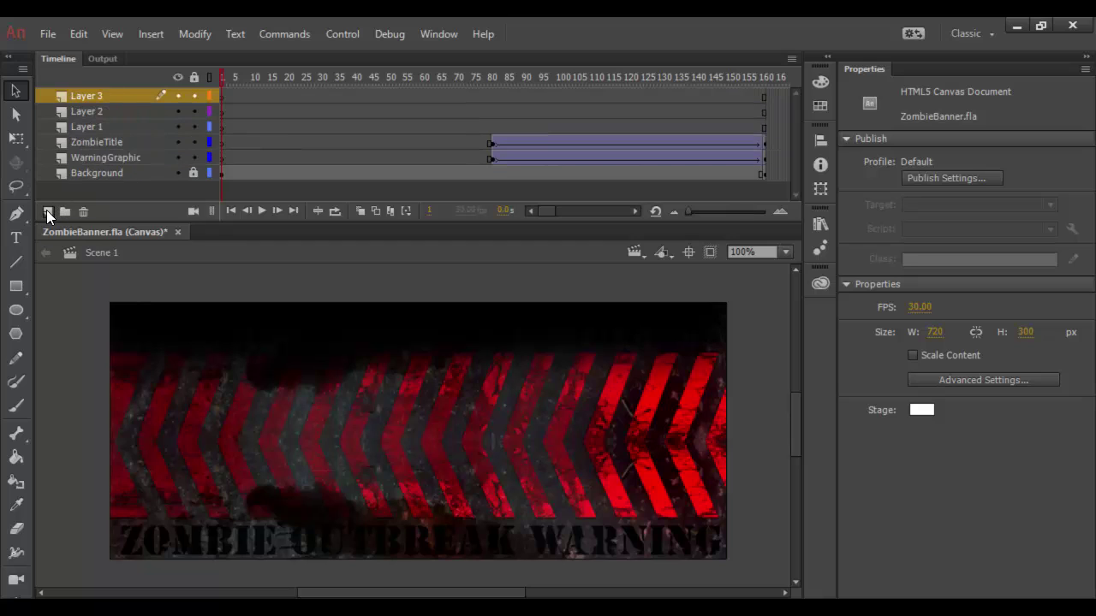
# Step: Rename the new layers z3, z4 and z5, leaving z3 selected
pyautogui.doubleClick(86, 97)
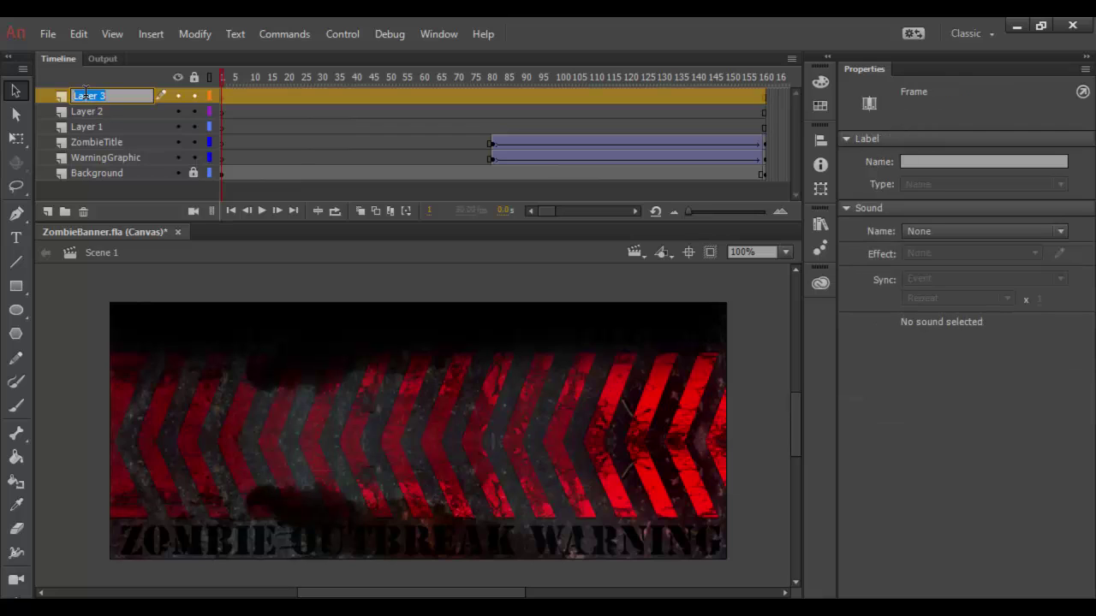
pyautogui.write('zo')
pyautogui.doubleClick(82, 112)
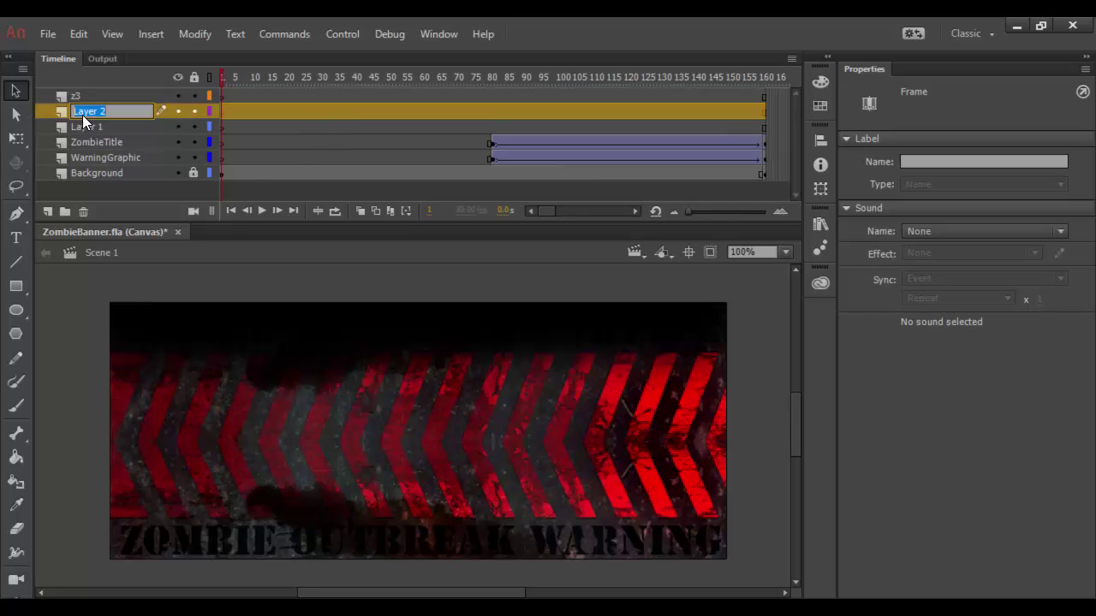
pyautogui.write('z4')
pyautogui.doubleClick(88, 129)
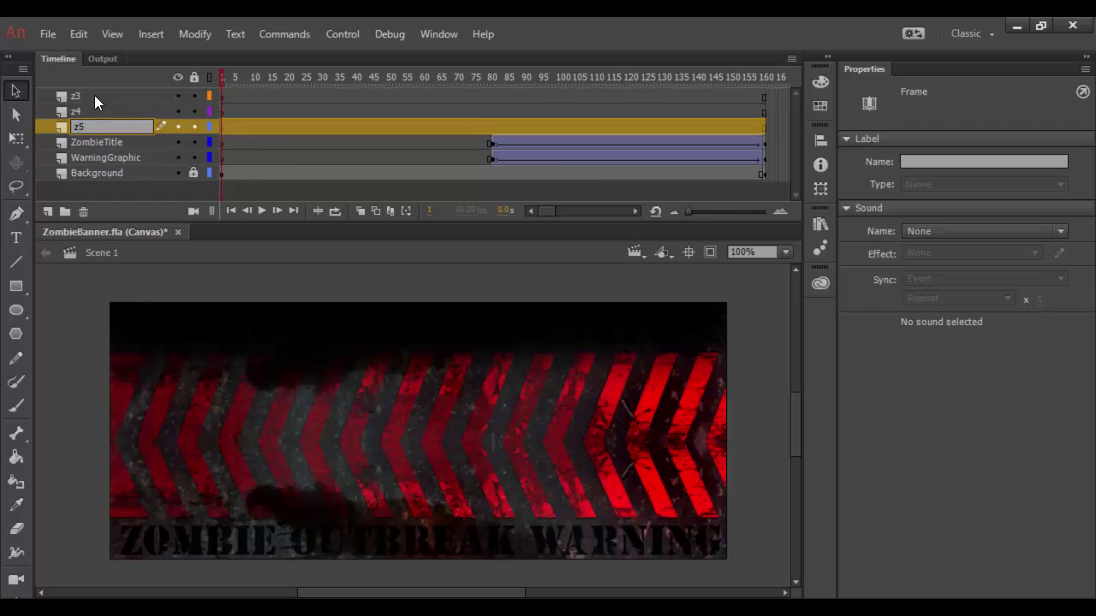
pyautogui.click(95, 95)
pyautogui.click(86, 109)
pyautogui.click(92, 127)
pyautogui.click(87, 98)
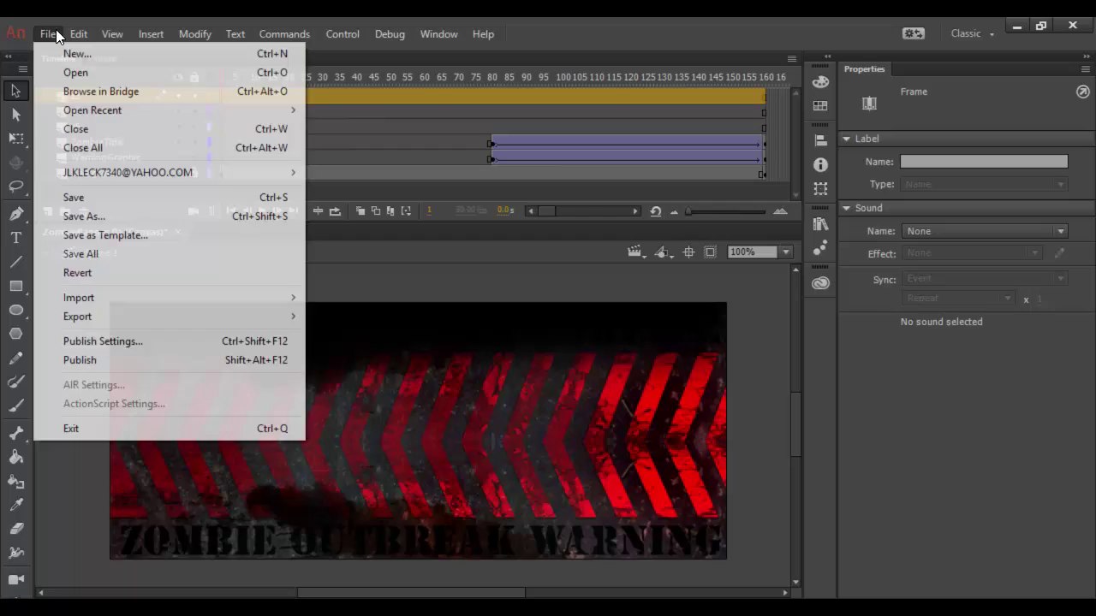
# Step: Import z3.png to the stage as a single image rather than a sequence
pyautogui.moveTo(92, 304)
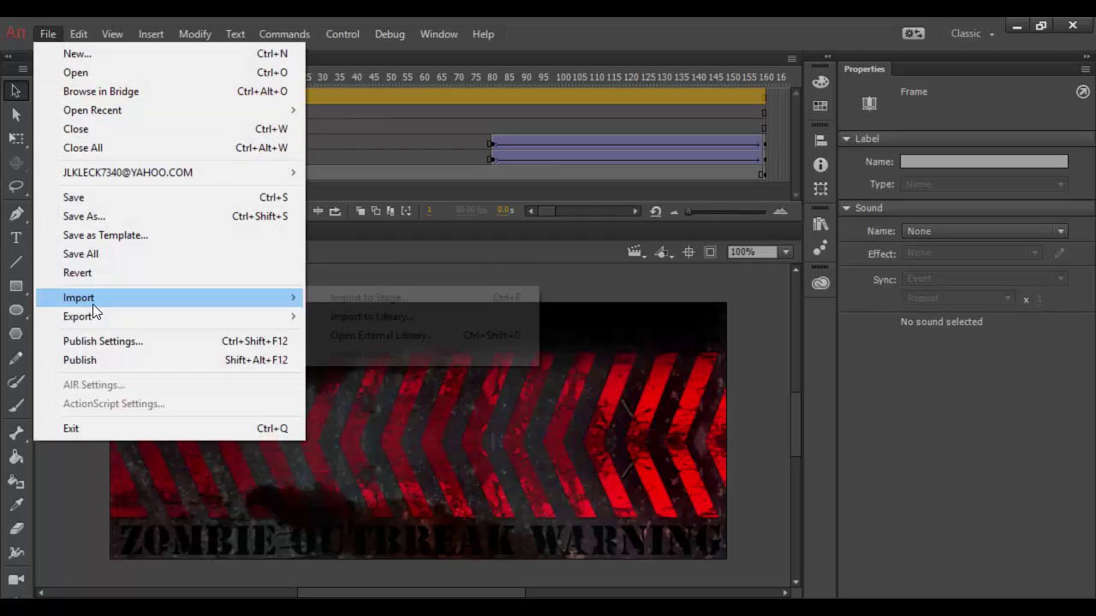
pyautogui.click(338, 298)
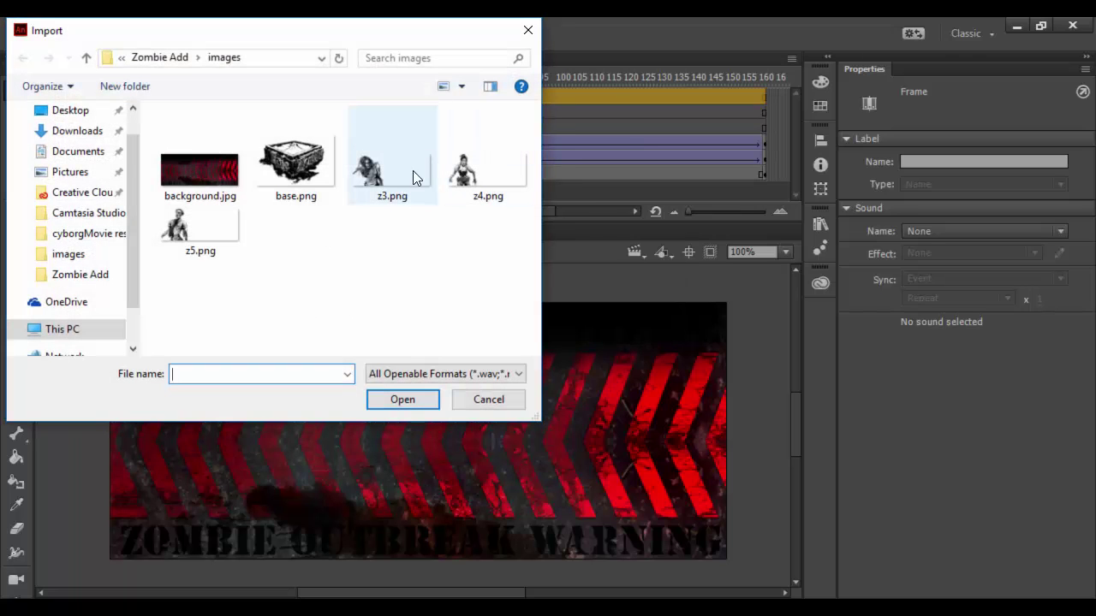
pyautogui.click(397, 173)
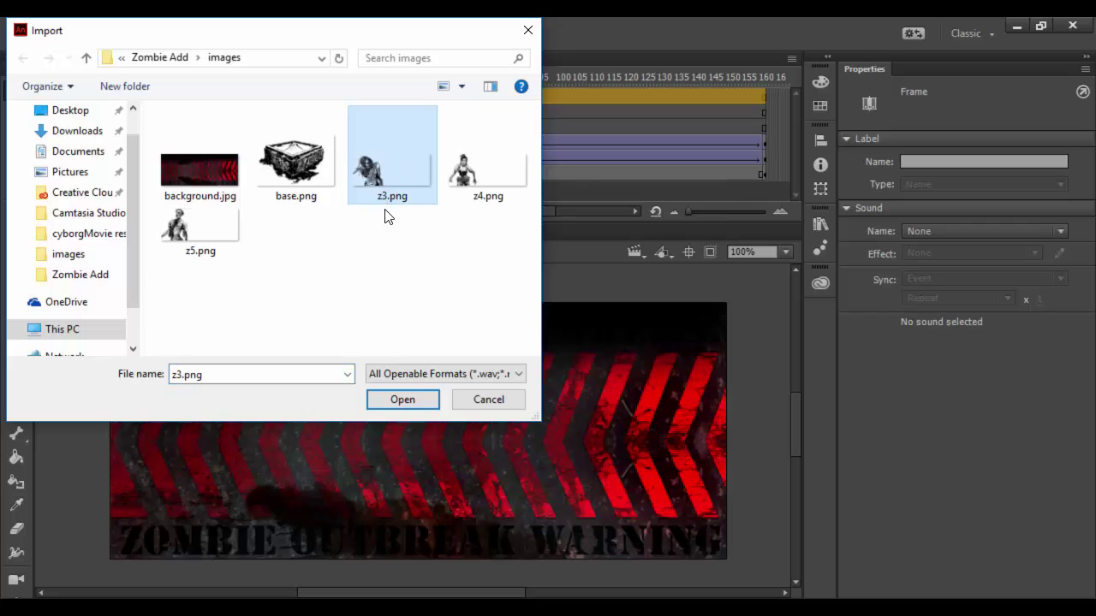
pyautogui.click(403, 402)
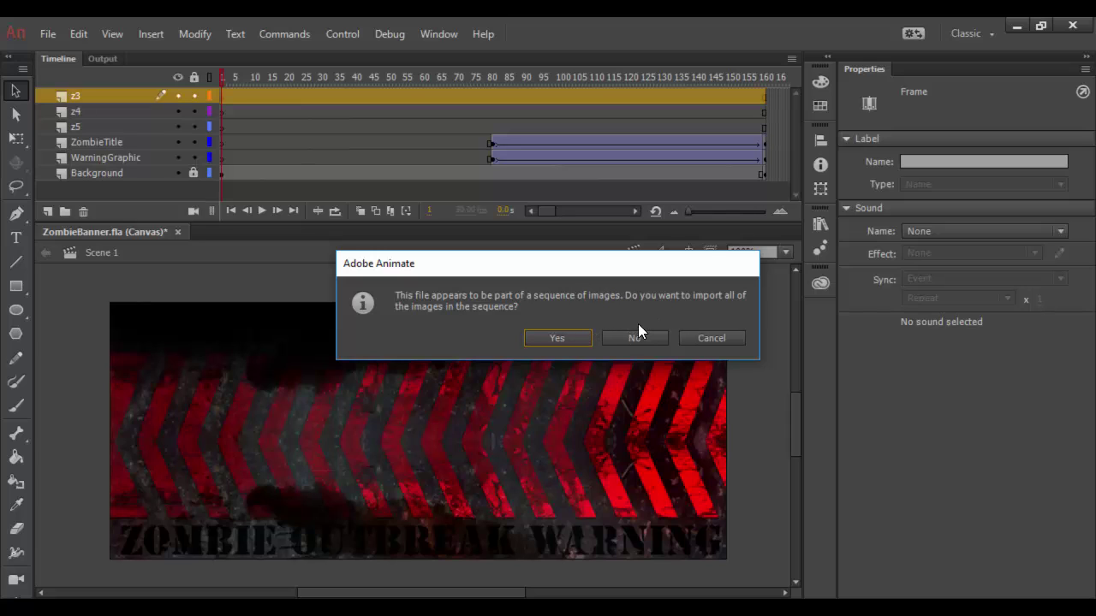
pyautogui.click(635, 338)
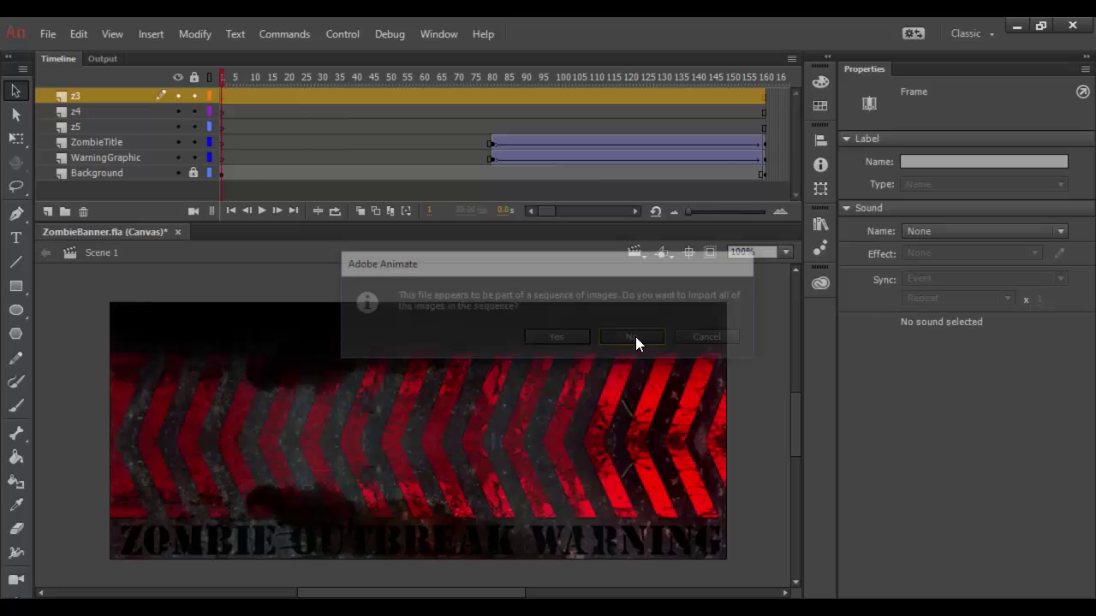
# Step: Hide z3 and import z4.png onto the z4 layer as a single image
pyautogui.click(176, 95)
pyautogui.click(117, 112)
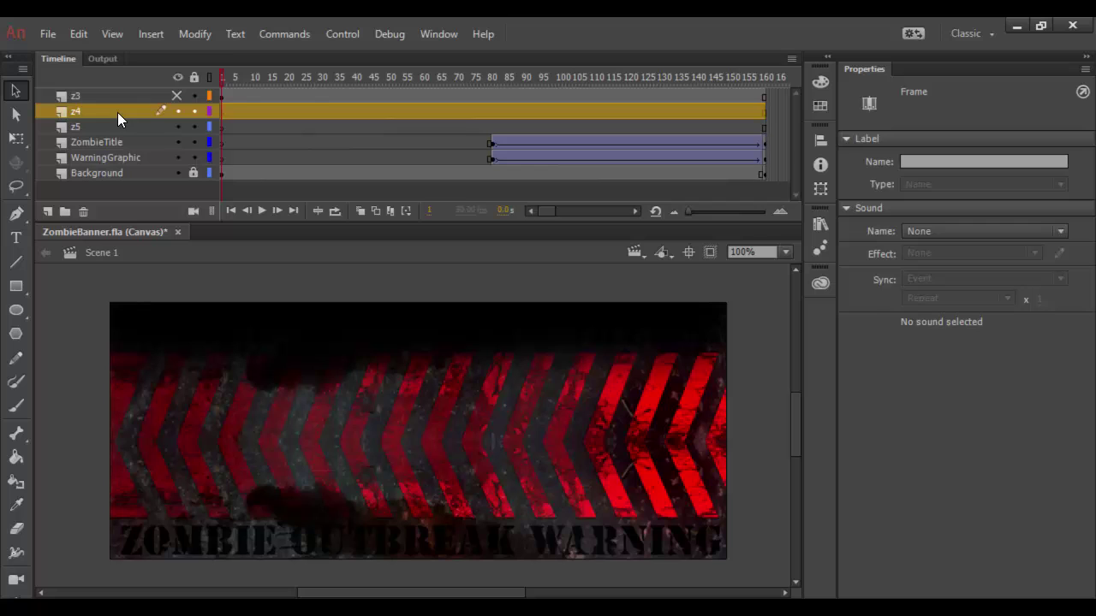
pyautogui.click(48, 34)
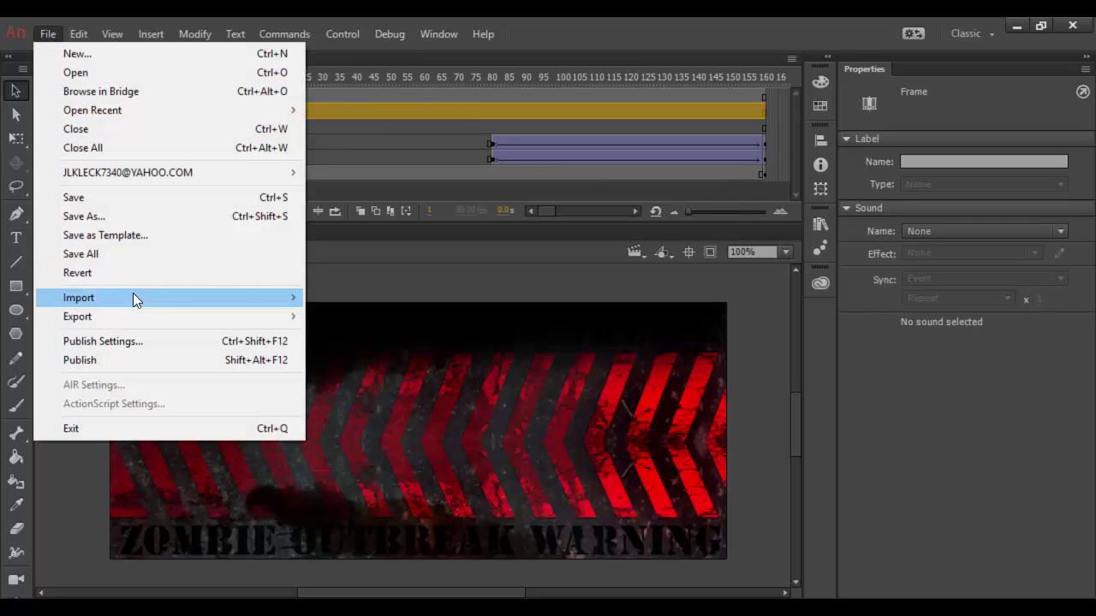
pyautogui.moveTo(133, 297)
pyautogui.click(331, 299)
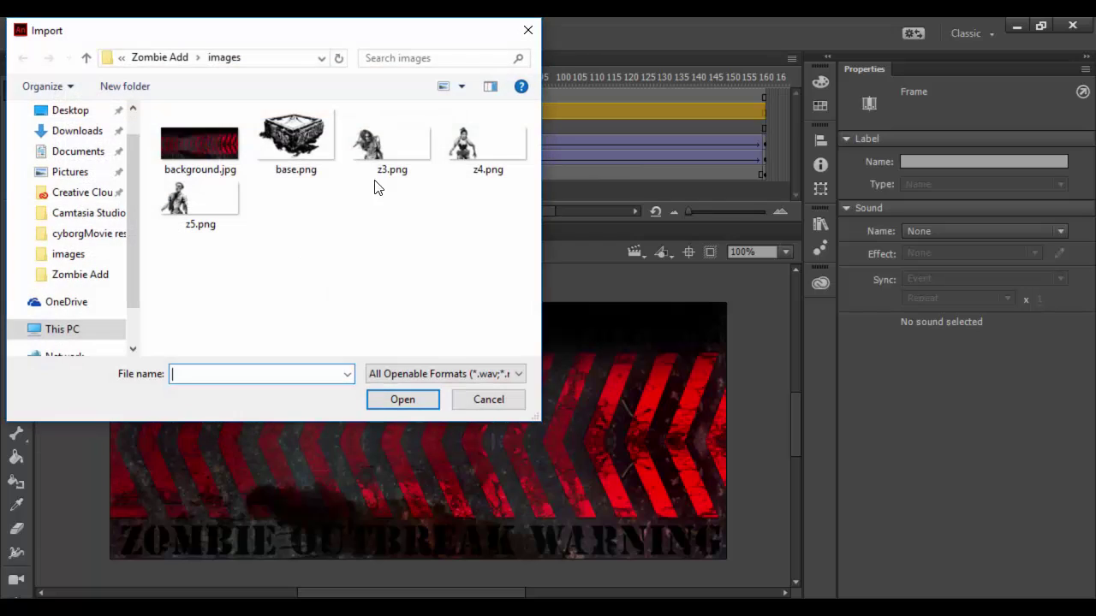
pyautogui.click(468, 153)
pyautogui.click(403, 396)
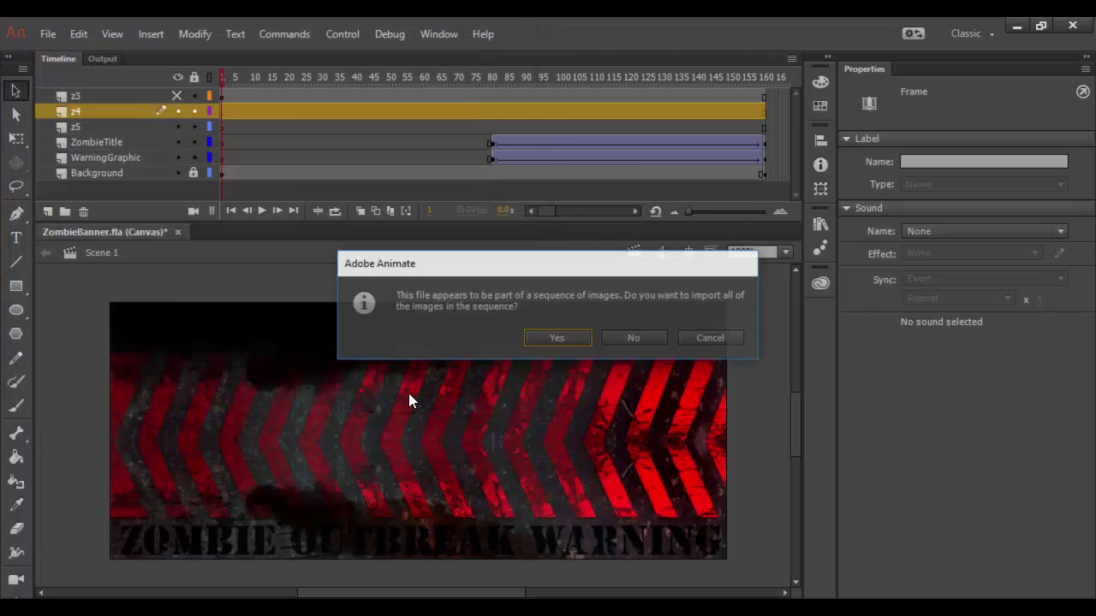
pyautogui.click(638, 338)
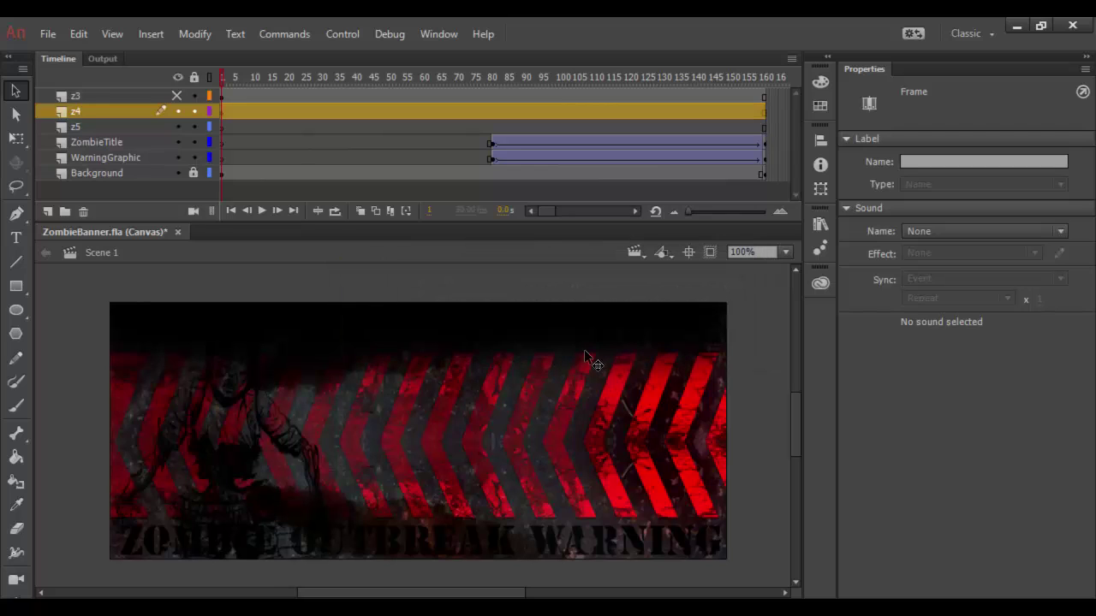
# Step: Hide z4, import z5.png onto the z5 layer, then show z4 again
pyautogui.click(176, 112)
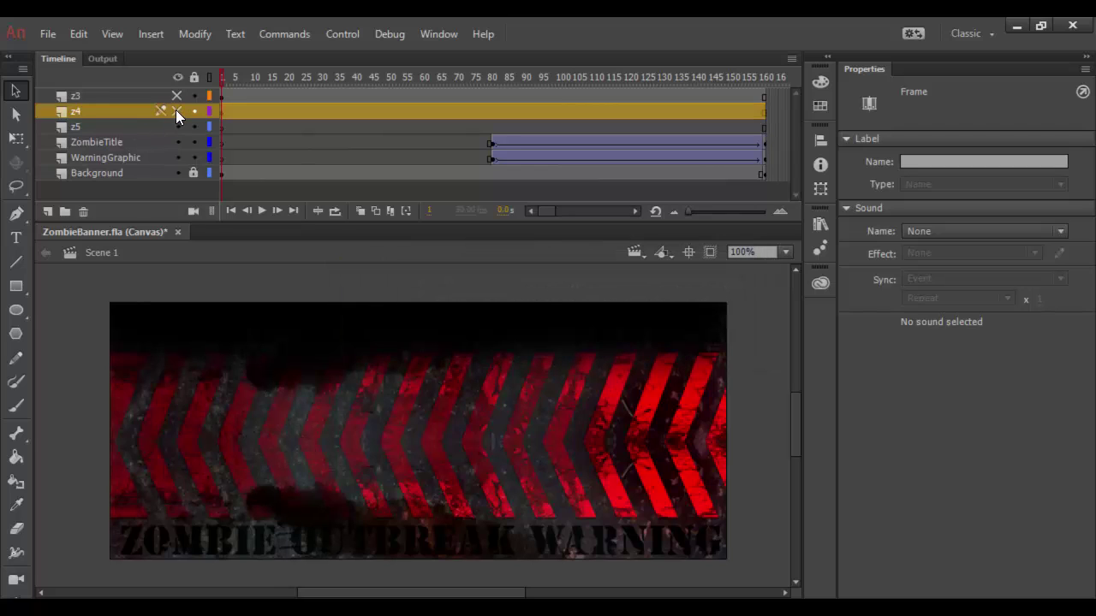
pyautogui.click(127, 127)
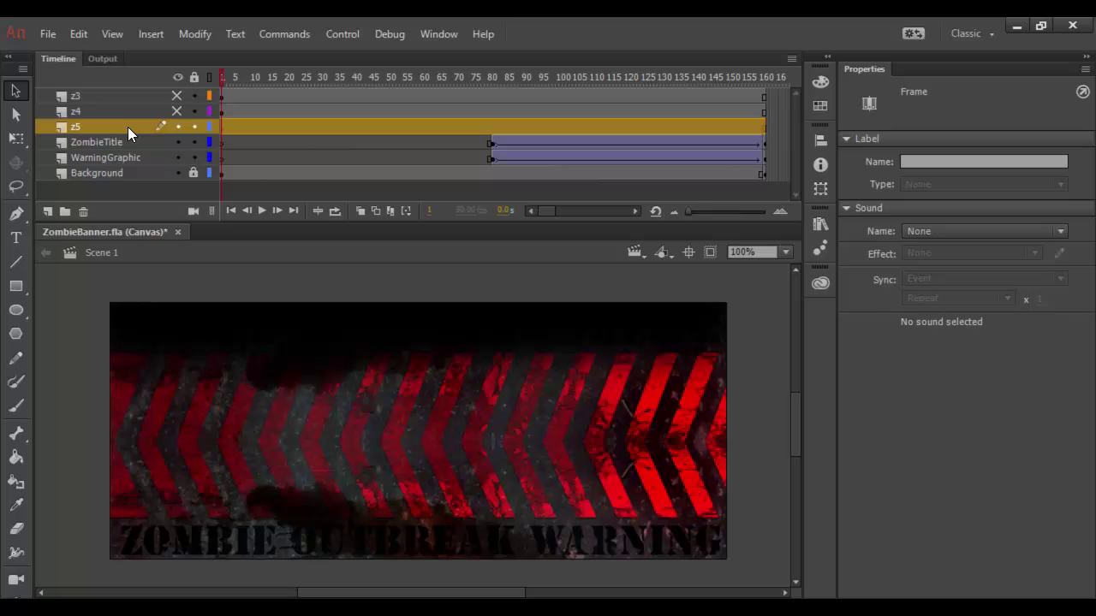
pyautogui.click(51, 35)
pyautogui.moveTo(111, 300)
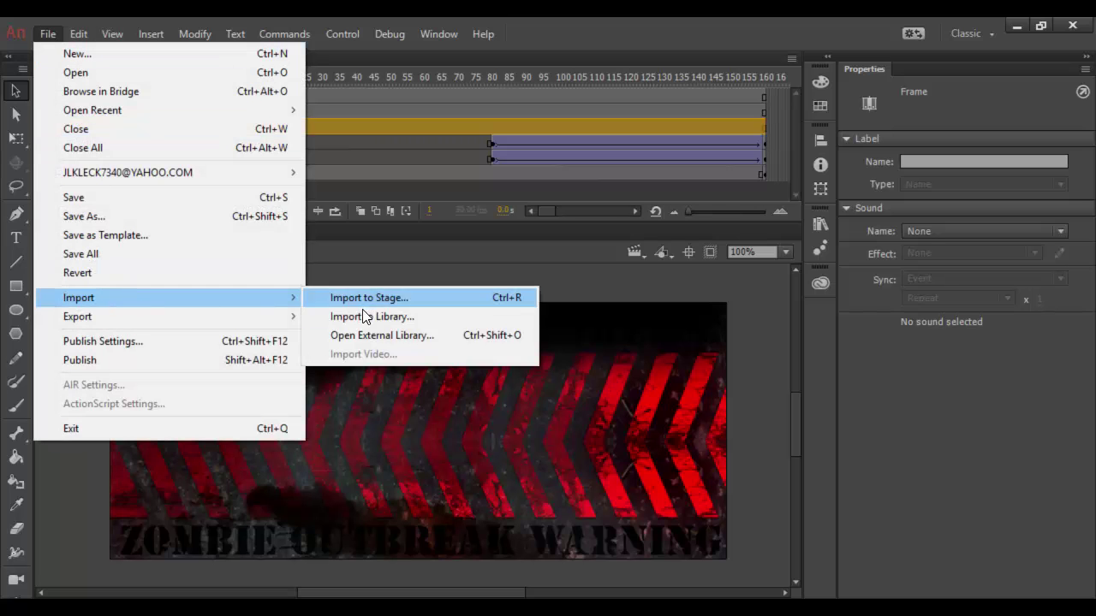
pyautogui.click(375, 298)
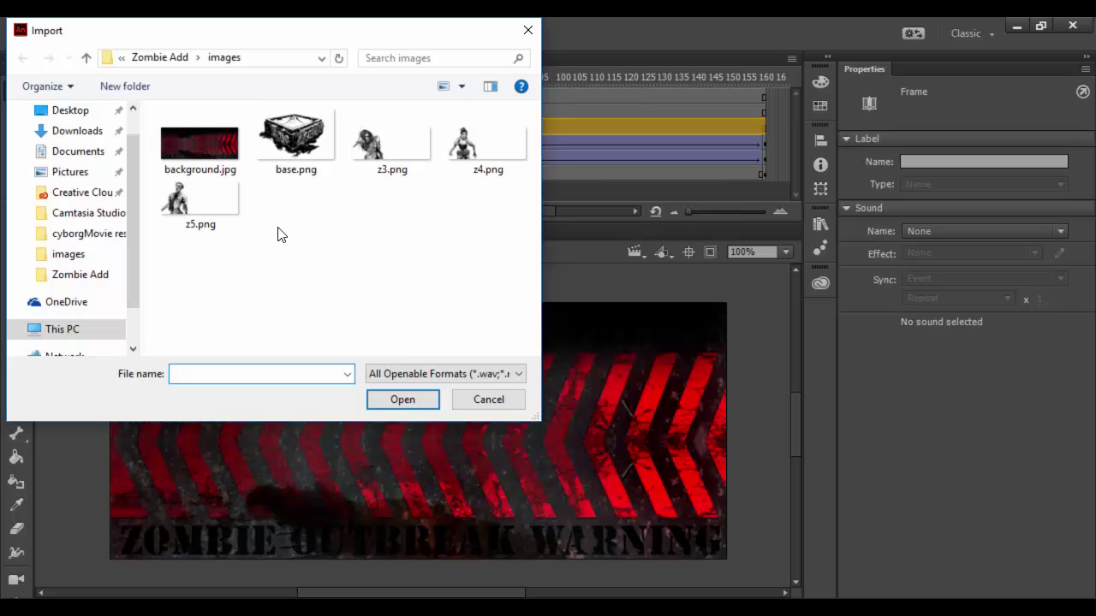
pyautogui.click(187, 213)
pyautogui.click(400, 399)
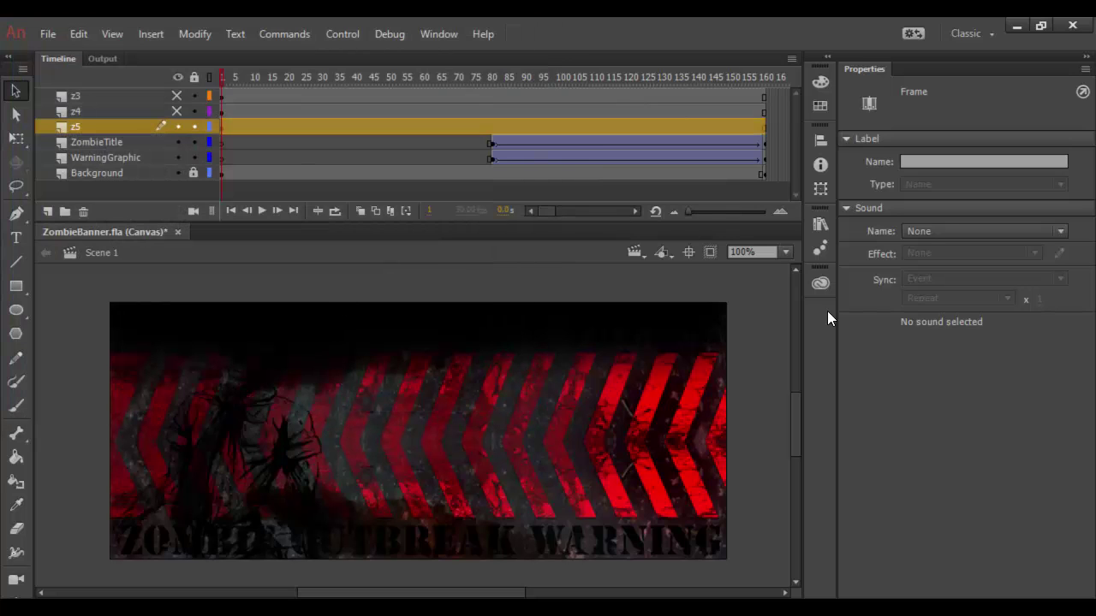
pyautogui.click(175, 111)
# Step: Show z3 and drag the three zombies to the banner's left, centre and right
pyautogui.click(176, 96)
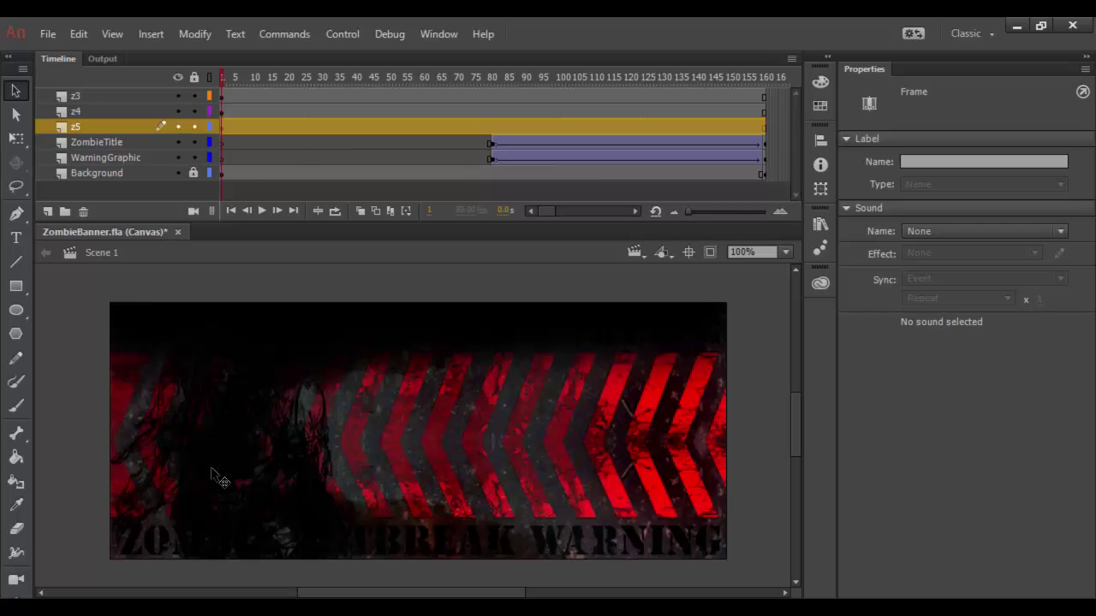
pyautogui.moveTo(214, 478); pyautogui.dragTo(245, 477)
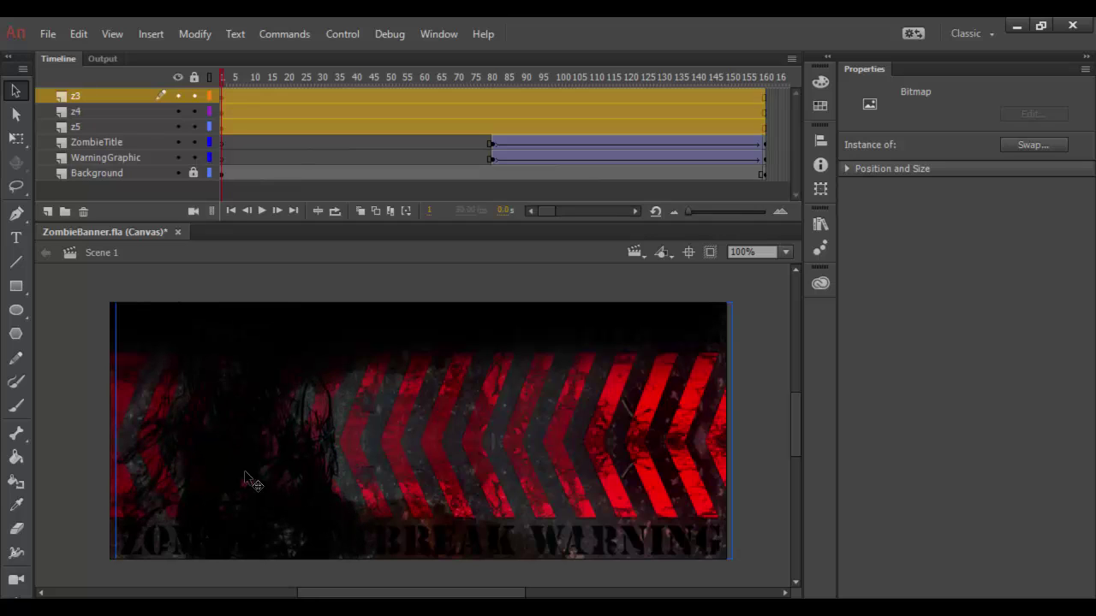
pyautogui.click(108, 126)
pyautogui.moveTo(257, 445); pyautogui.dragTo(615, 434)
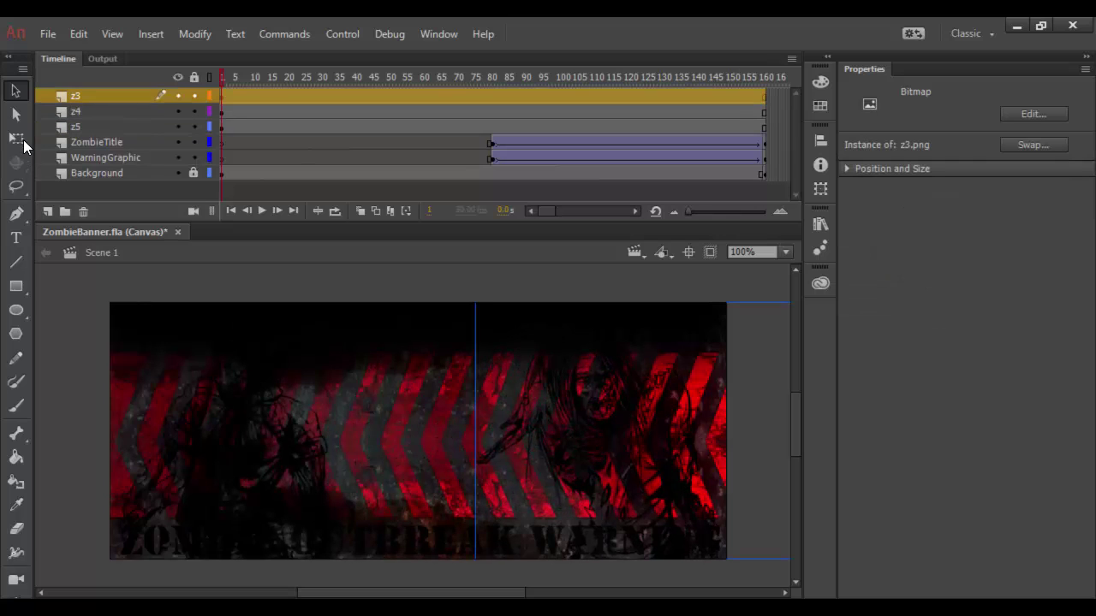
pyautogui.click(89, 112)
pyautogui.moveTo(218, 478); pyautogui.dragTo(409, 477)
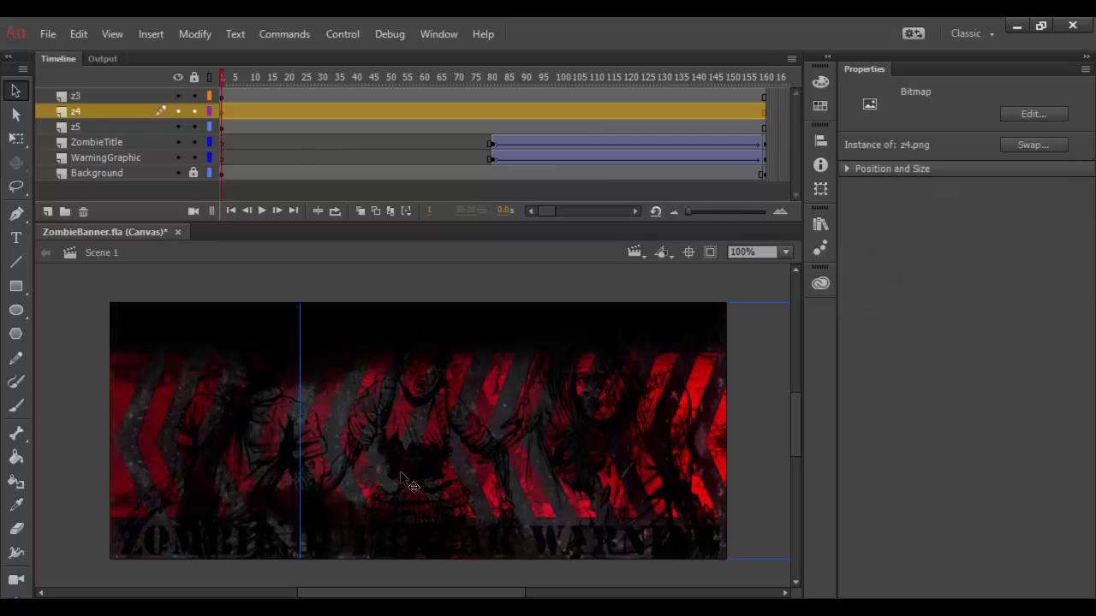
pyautogui.click(110, 127)
pyautogui.moveTo(255, 442)
pyautogui.mouseDown()
pyautogui.moveTo(236, 441)
pyautogui.moveTo(252, 442)
pyautogui.mouseUp()
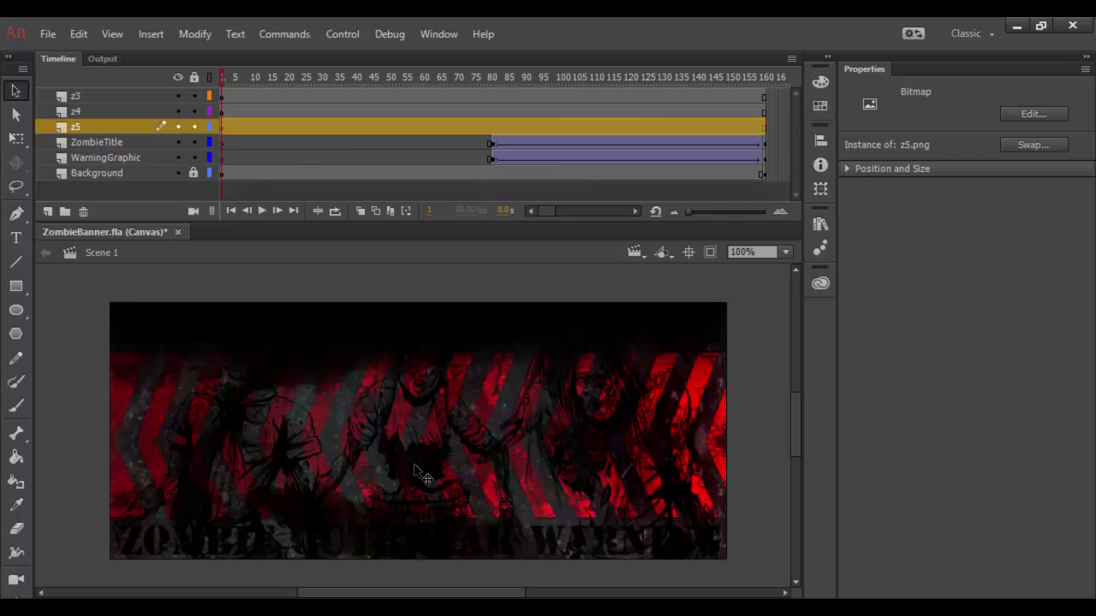
pyautogui.click(222, 95)
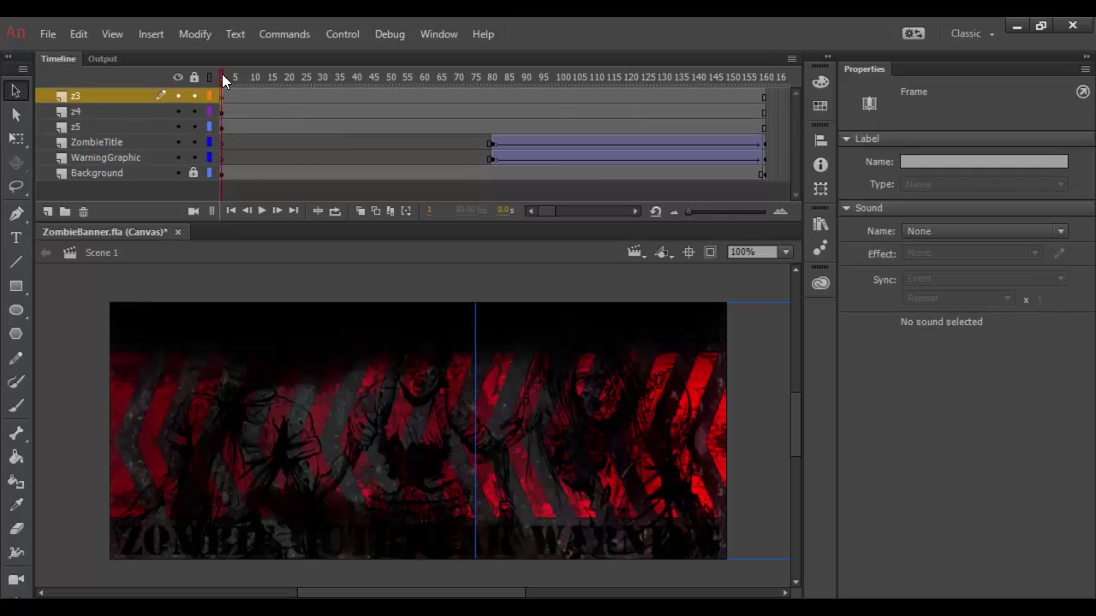
# Step: Insert keyframes at frame 81 on layers z3, z4 and z5, then scrub to verify
pyautogui.moveTo(222, 74); pyautogui.dragTo(493, 90)
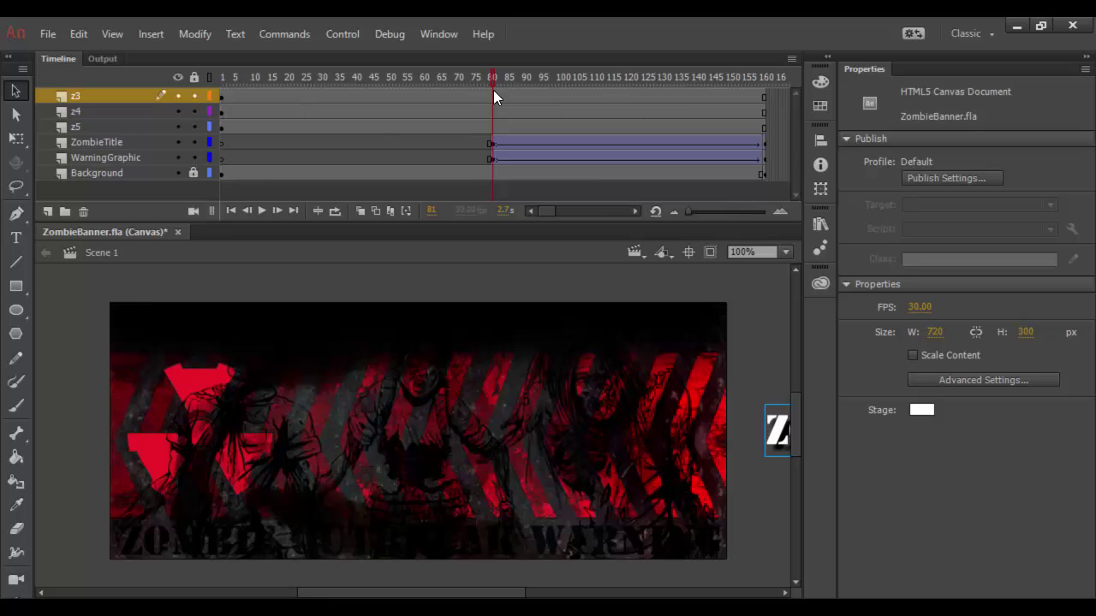
pyautogui.moveTo(493, 90); pyautogui.dragTo(493, 93)
pyautogui.moveTo(495, 103); pyautogui.dragTo(492, 125)
pyautogui.click(493, 127)
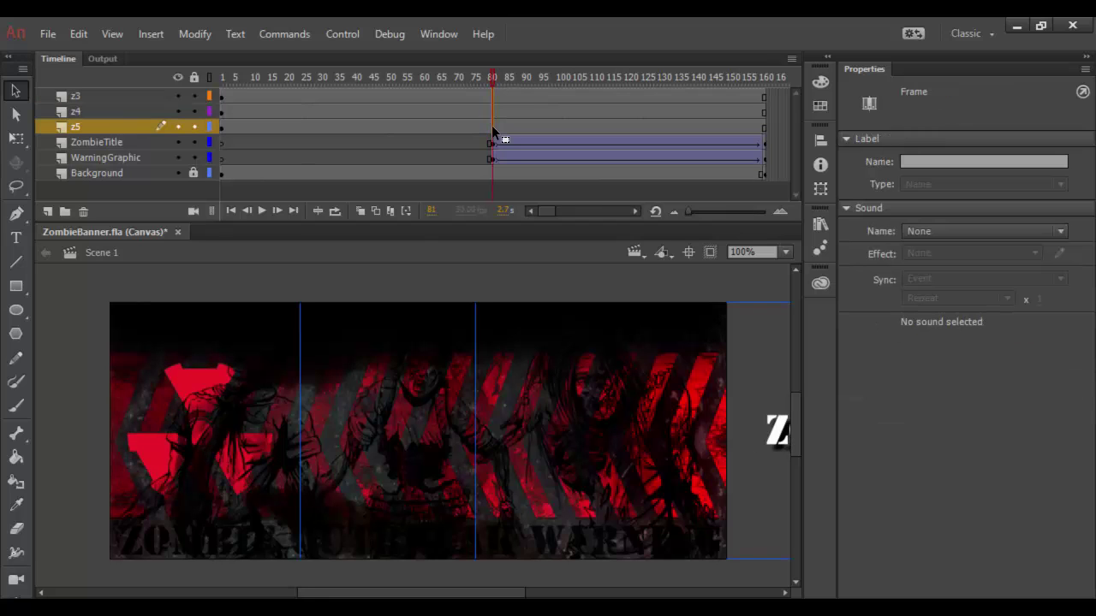
pyautogui.rightClick(491, 125)
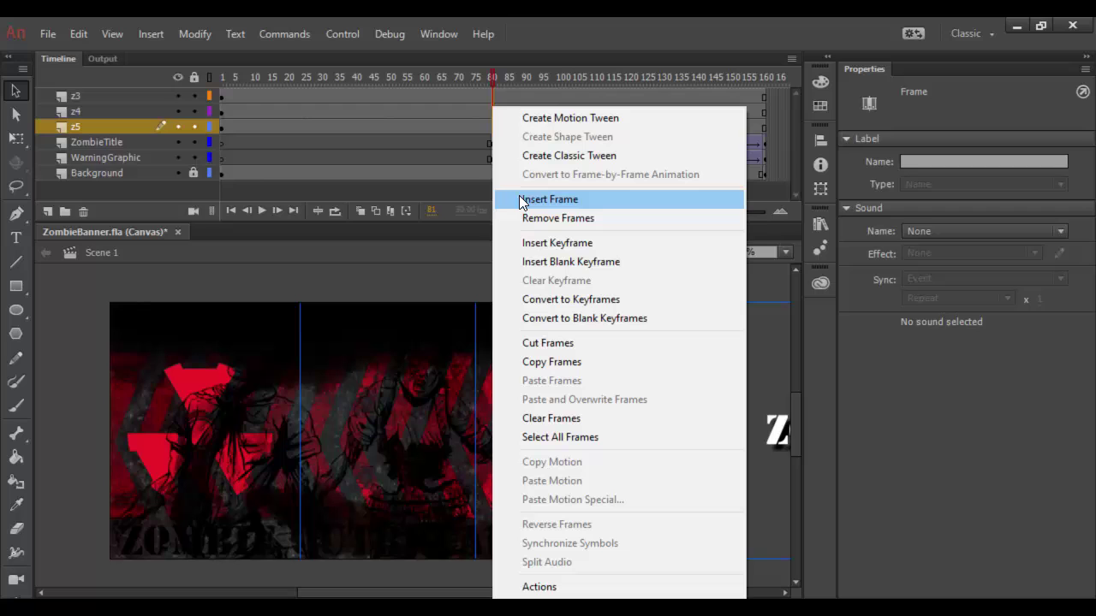
pyautogui.click(528, 242)
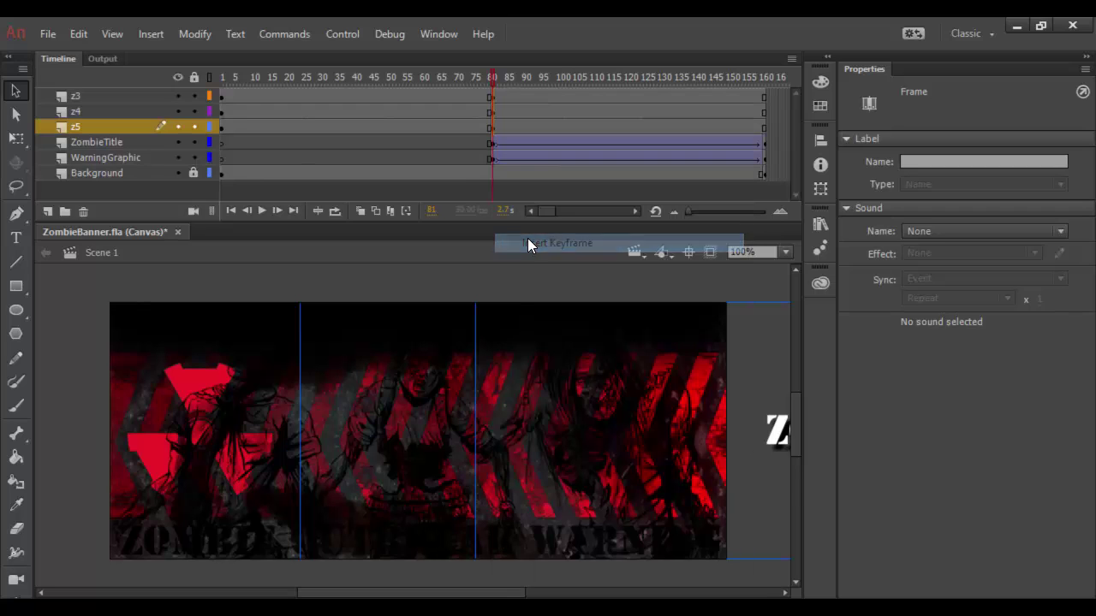
pyautogui.moveTo(495, 82); pyautogui.dragTo(397, 86)
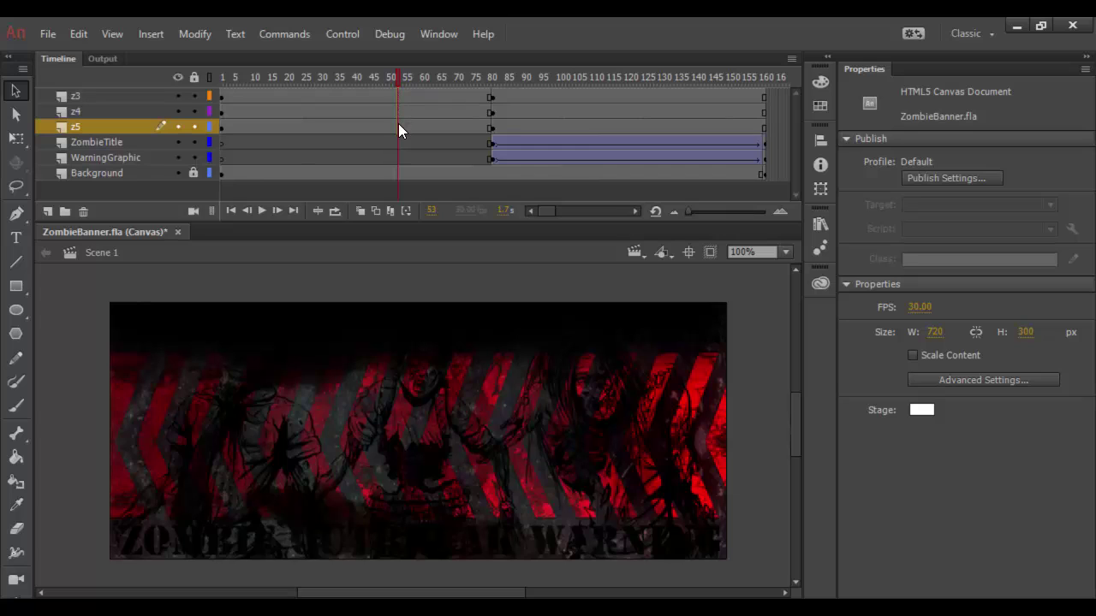
# Step: Insert keyframes at frame 53 on layers z3, z4 and z5
pyautogui.click(398, 128)
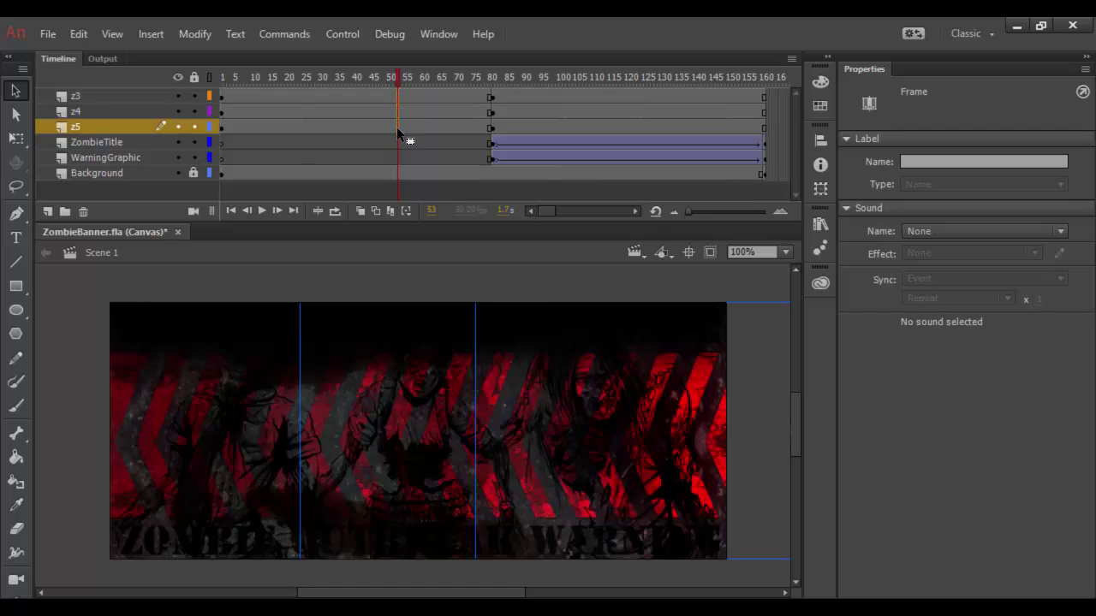
pyautogui.rightClick(396, 127)
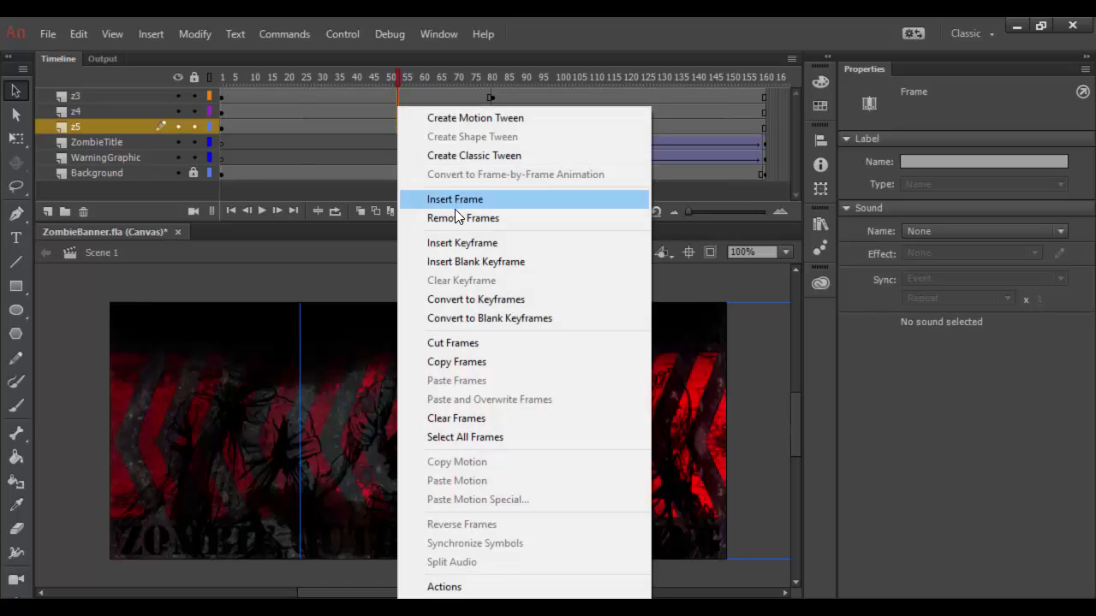
pyautogui.click(455, 243)
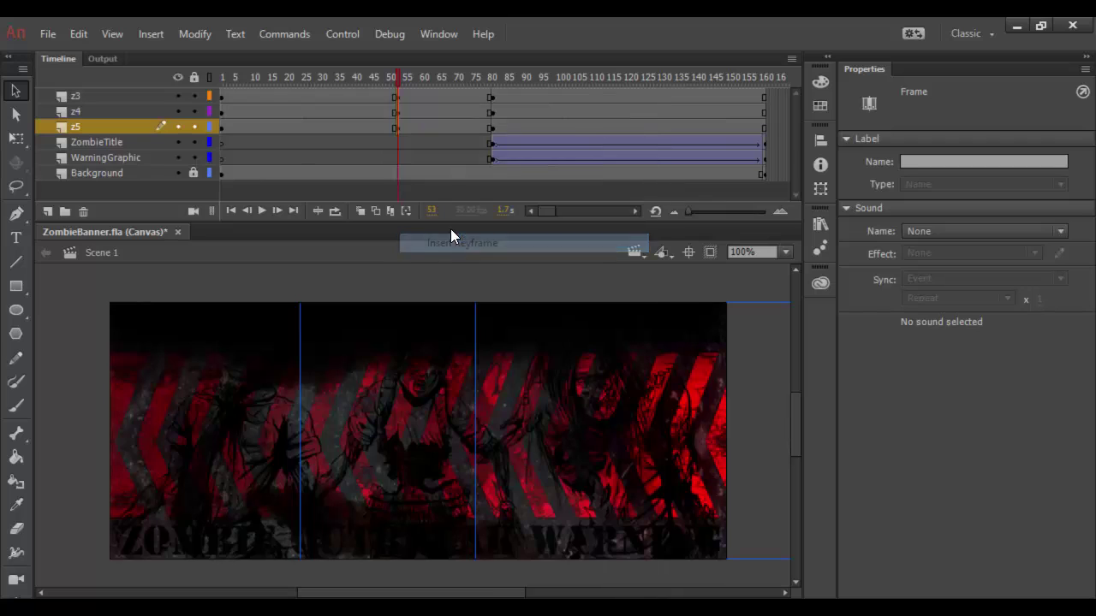
# Step: Create classic tweens on the first spans of layers z3 and z4
pyautogui.click(494, 99)
pyautogui.click(440, 101)
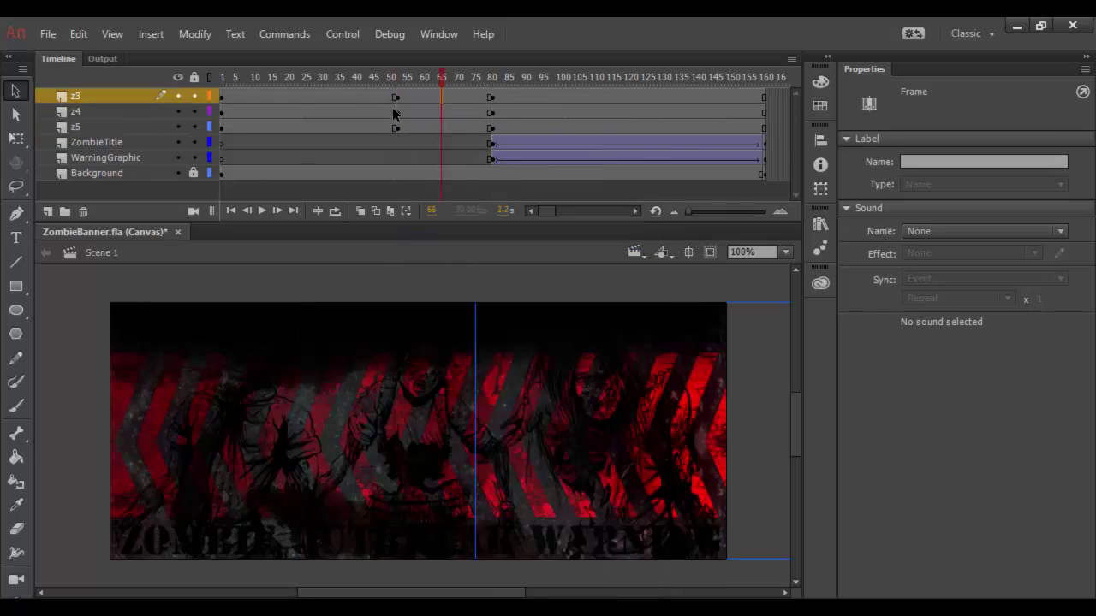
pyautogui.click(326, 112)
pyautogui.click(270, 96)
pyautogui.click(318, 95)
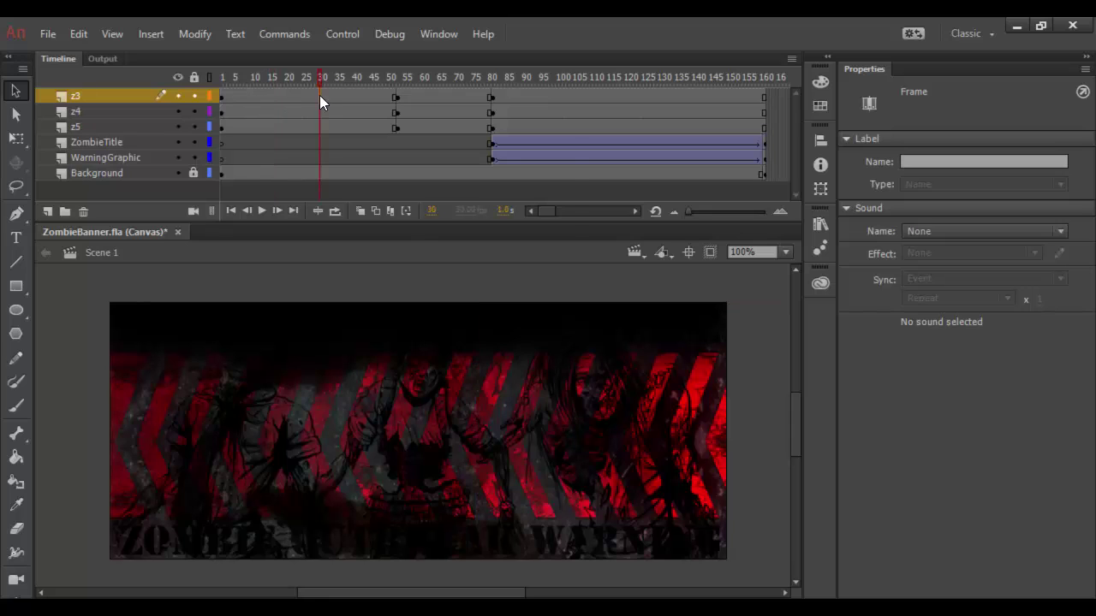
pyautogui.rightClick(319, 94)
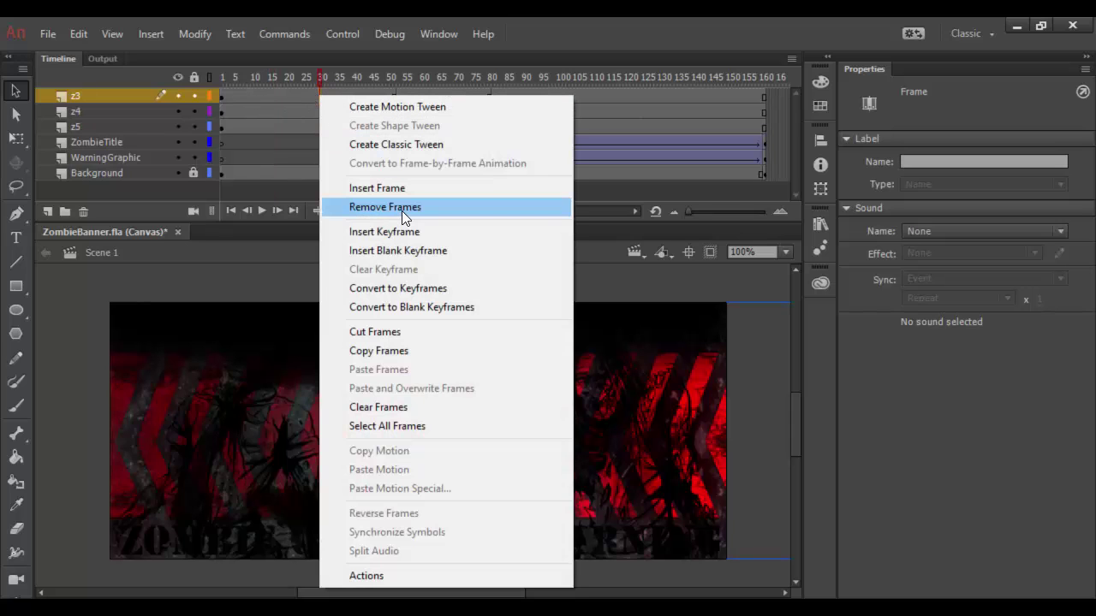
pyautogui.click(390, 144)
pyautogui.click(318, 111)
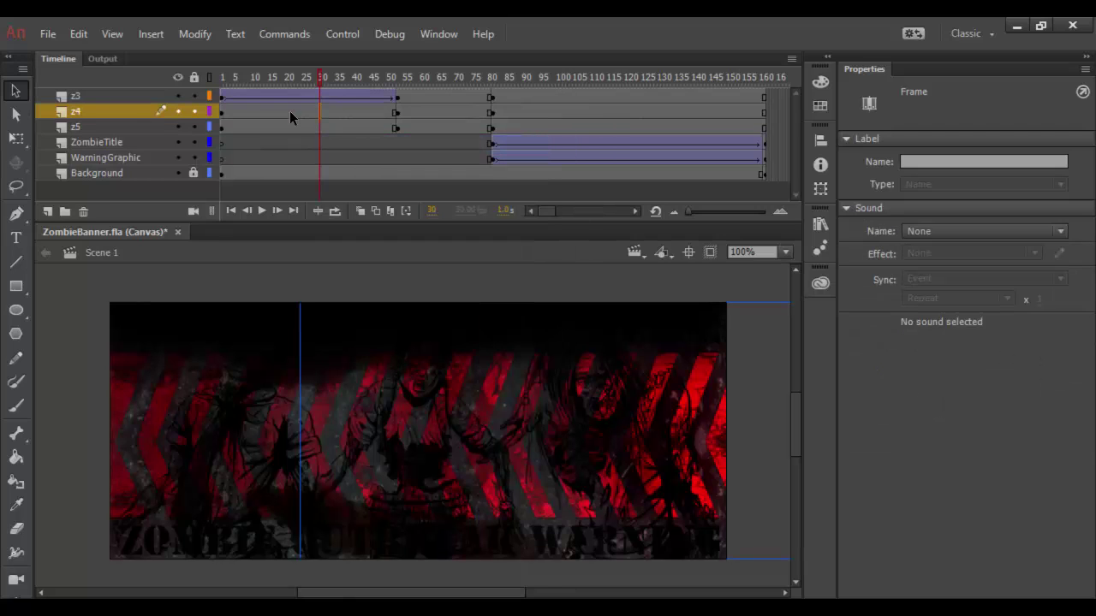
pyautogui.rightClick(290, 112)
pyautogui.click(325, 156)
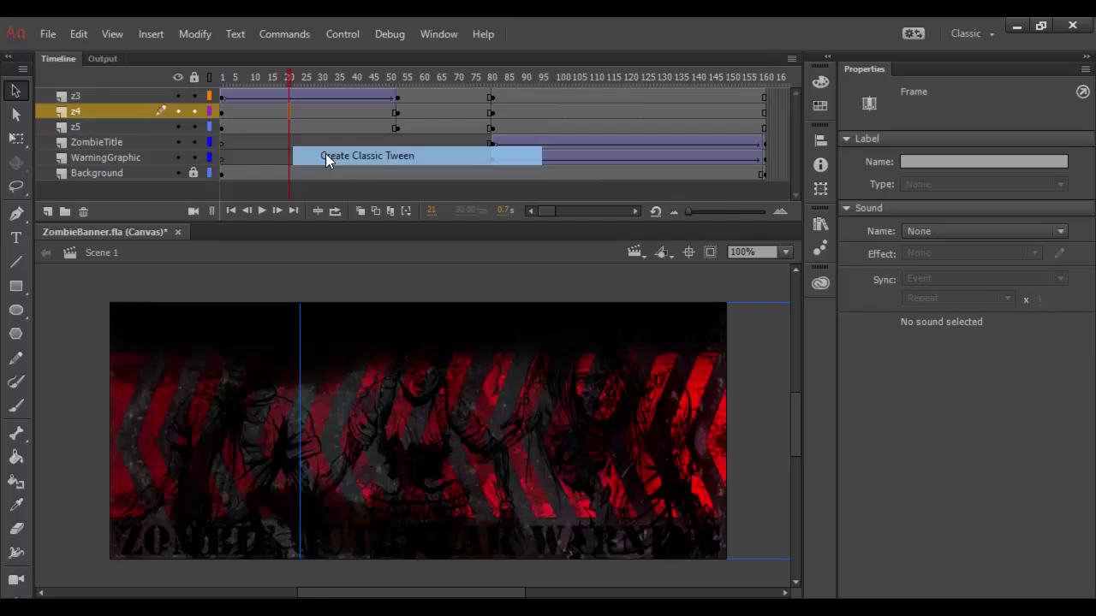
# Step: Add classic tweens on the frame 53–80 span and on z5's first span
pyautogui.click(446, 111)
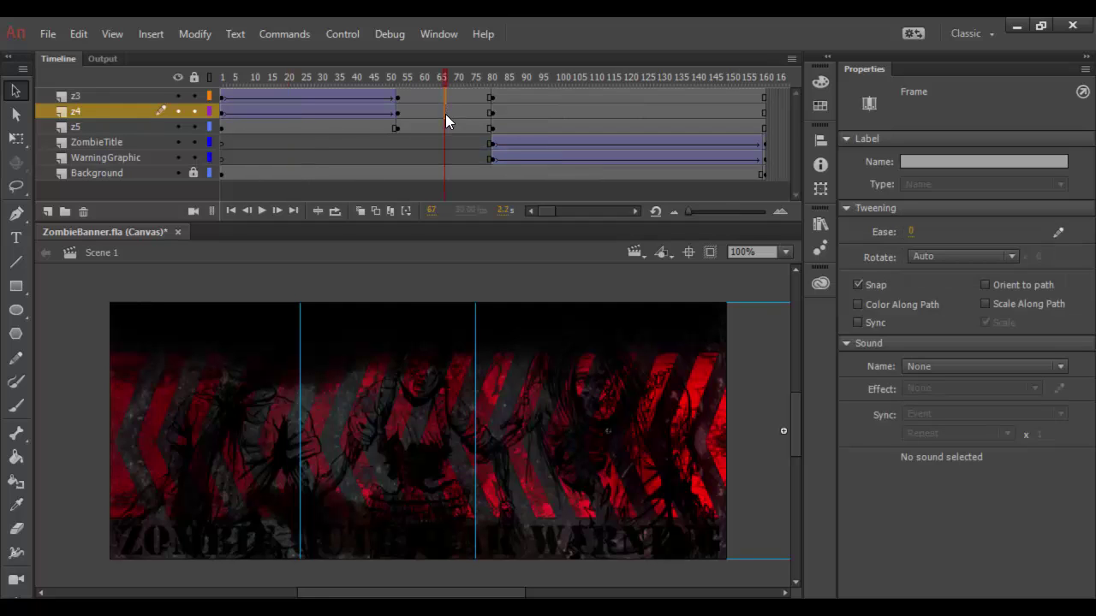
pyautogui.rightClick(444, 127)
pyautogui.click(464, 148)
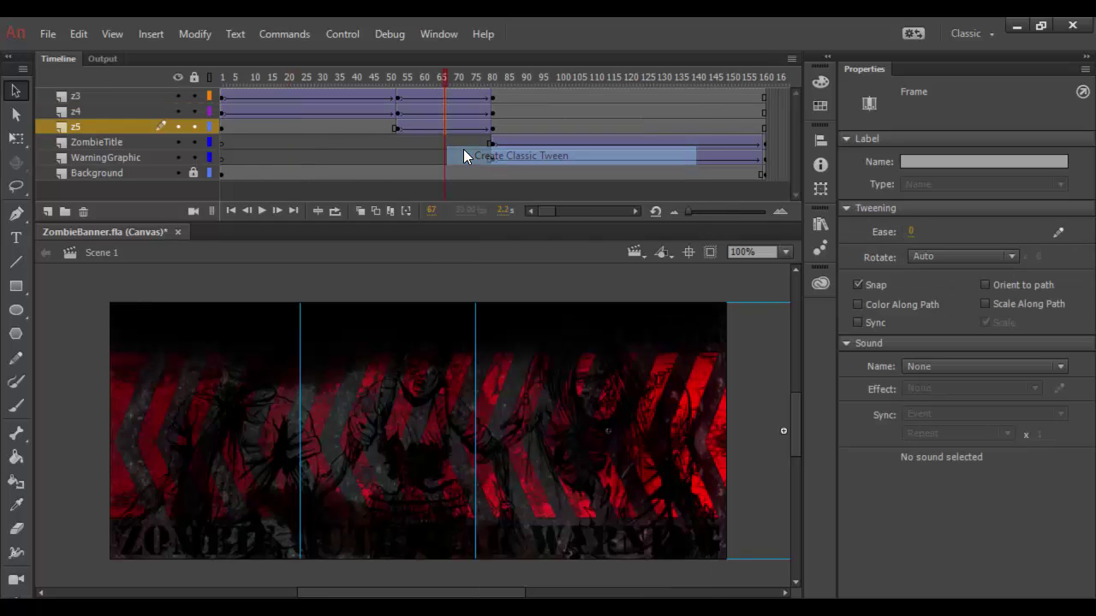
pyautogui.click(318, 127)
pyautogui.rightClick(318, 127)
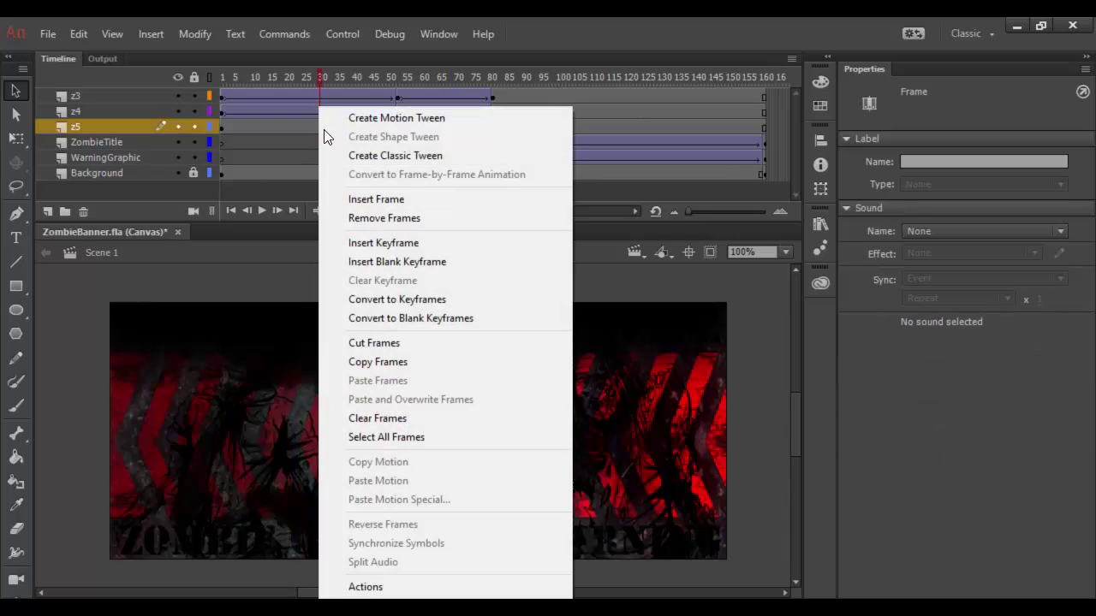
pyautogui.click(377, 155)
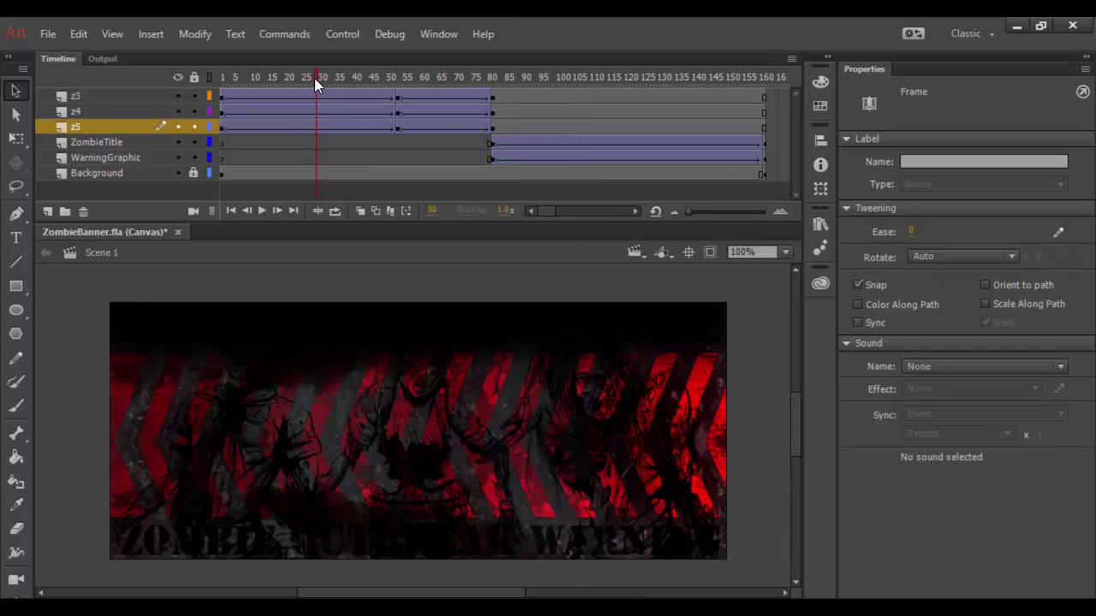
# Step: Hide the other zombie layers and scrub through z3's tween, stopping at frame 15
pyautogui.hotkey('shift', ',')
pyautogui.moveTo(350, 80); pyautogui.dragTo(264, 87)
pyautogui.click(224, 97)
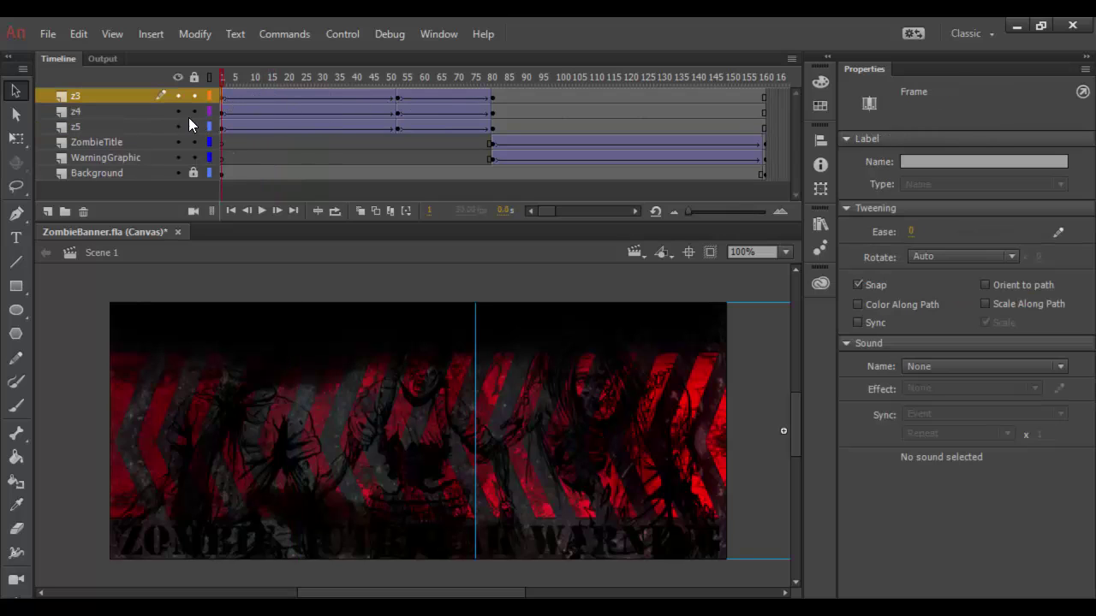
pyautogui.click(179, 127)
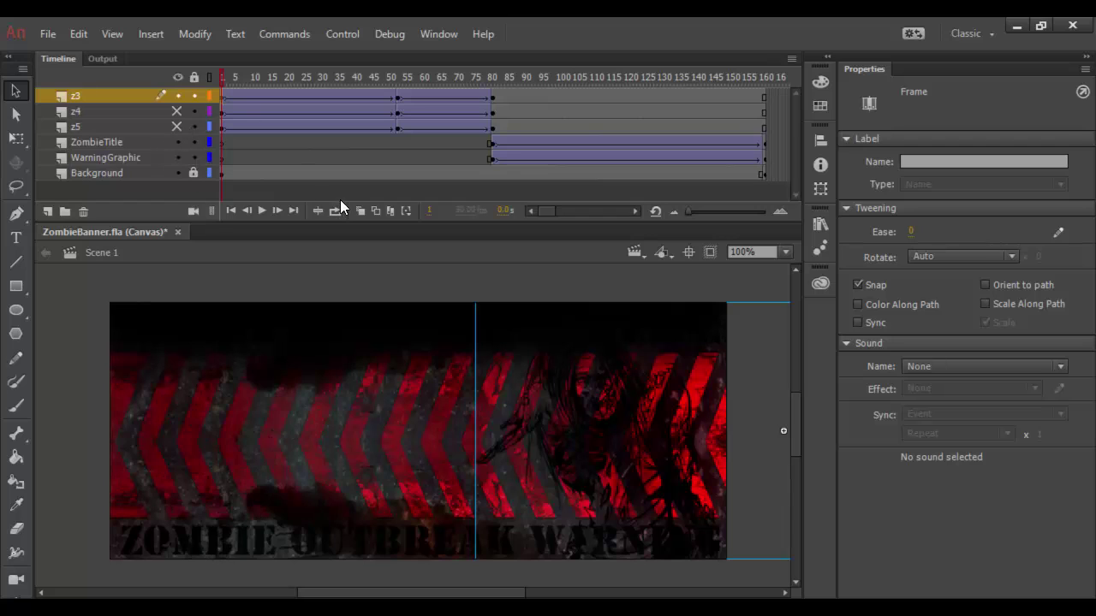
pyautogui.moveTo(220, 76); pyautogui.dragTo(200, 88)
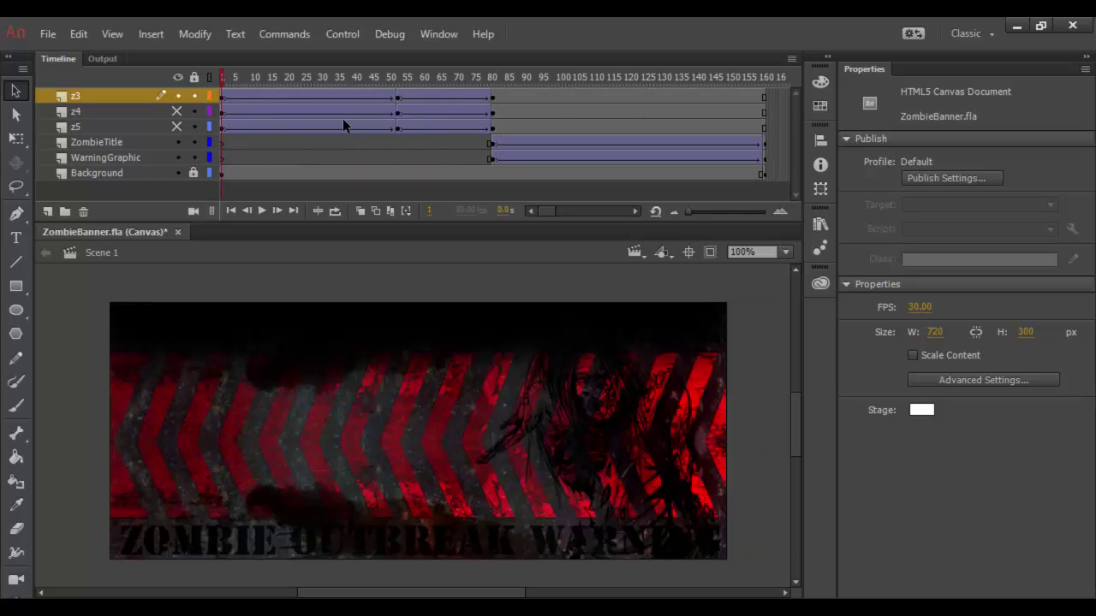
pyautogui.moveTo(220, 73)
pyautogui.mouseDown()
pyautogui.moveTo(459, 80)
pyautogui.moveTo(229, 78)
pyautogui.mouseUp()
pyautogui.click(272, 92)
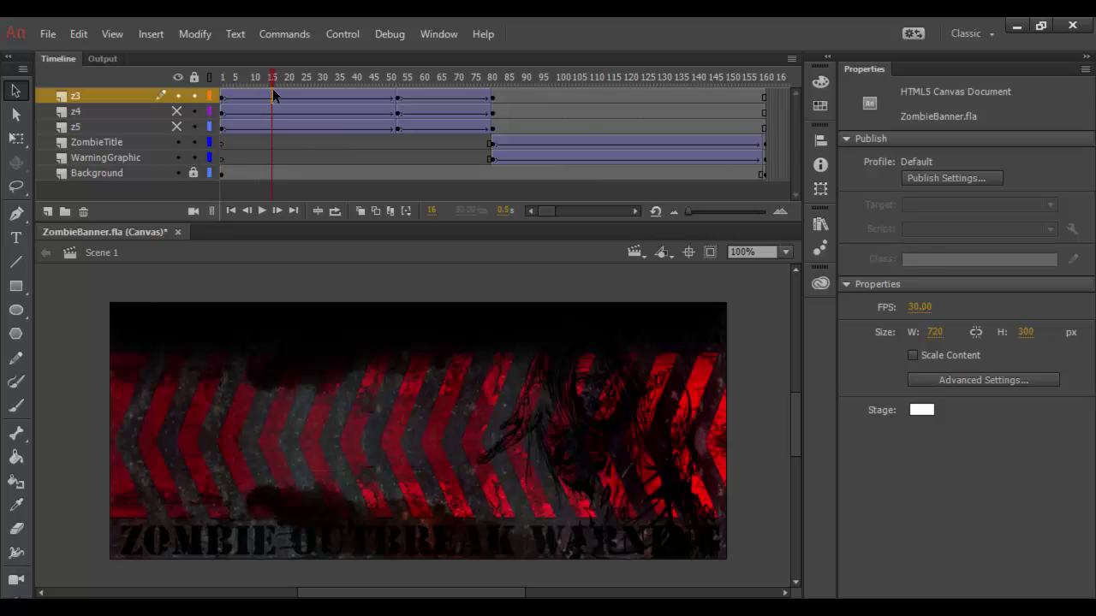
# Step: Shift the z3 zombie about 23 px right, step through the tween, return to frame 1
pyautogui.click(614, 420)
pyautogui.moveTo(632, 423); pyautogui.dragTo(614, 426)
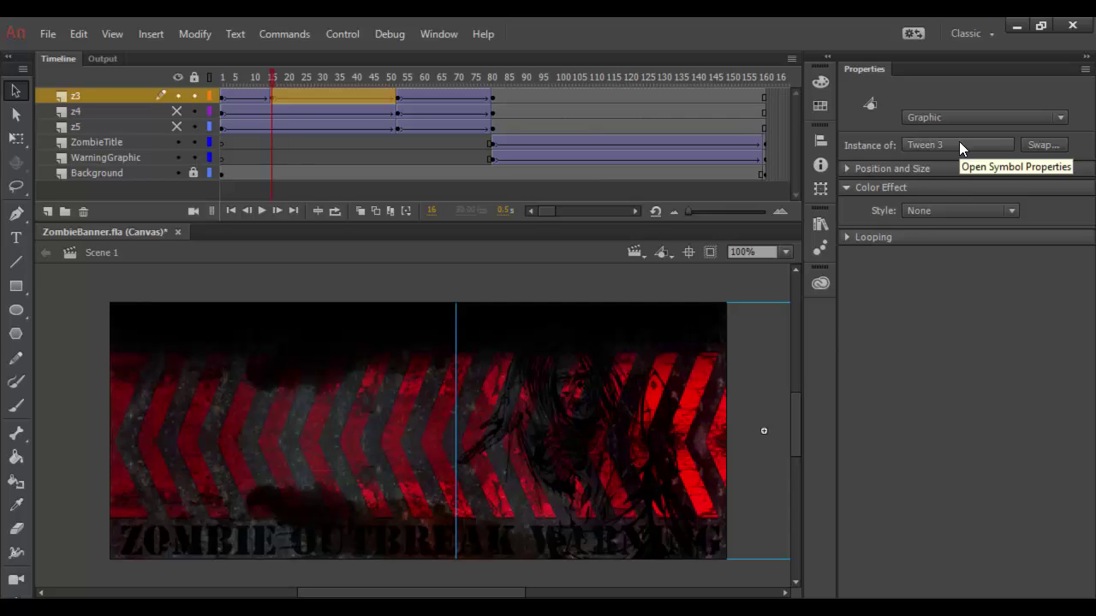
pyautogui.moveTo(513, 438); pyautogui.dragTo(533, 438)
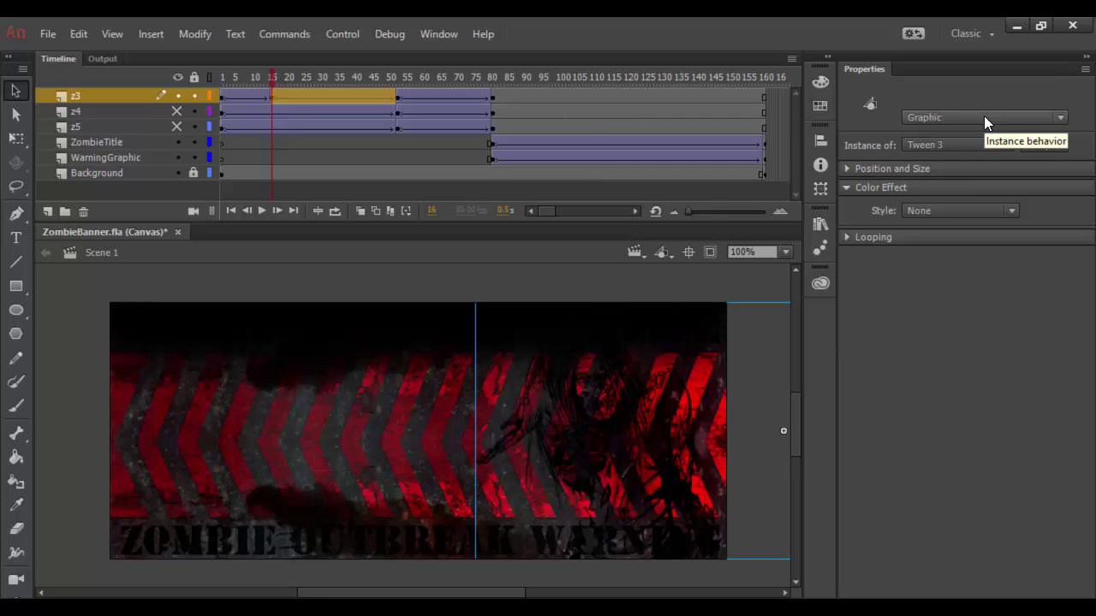
pyautogui.click(243, 76)
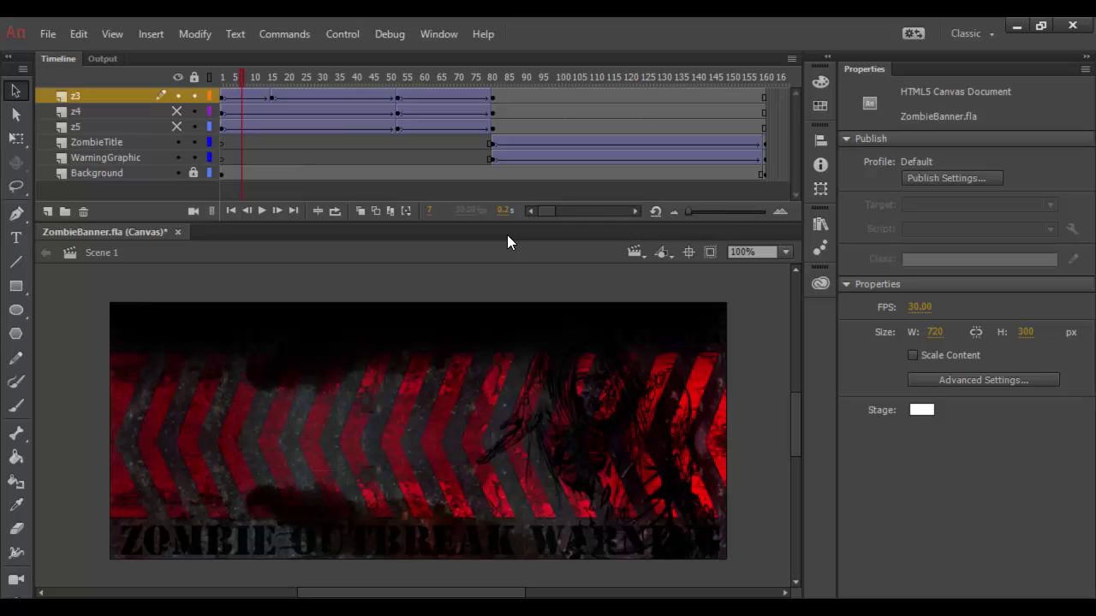
pyautogui.press('.')
pyautogui.press('.')
pyautogui.press('.')
pyautogui.press('.')
pyautogui.press('.')
pyautogui.press('.')
pyautogui.press('.')
pyautogui.press('.')
pyautogui.press('.')
pyautogui.click(223, 98)
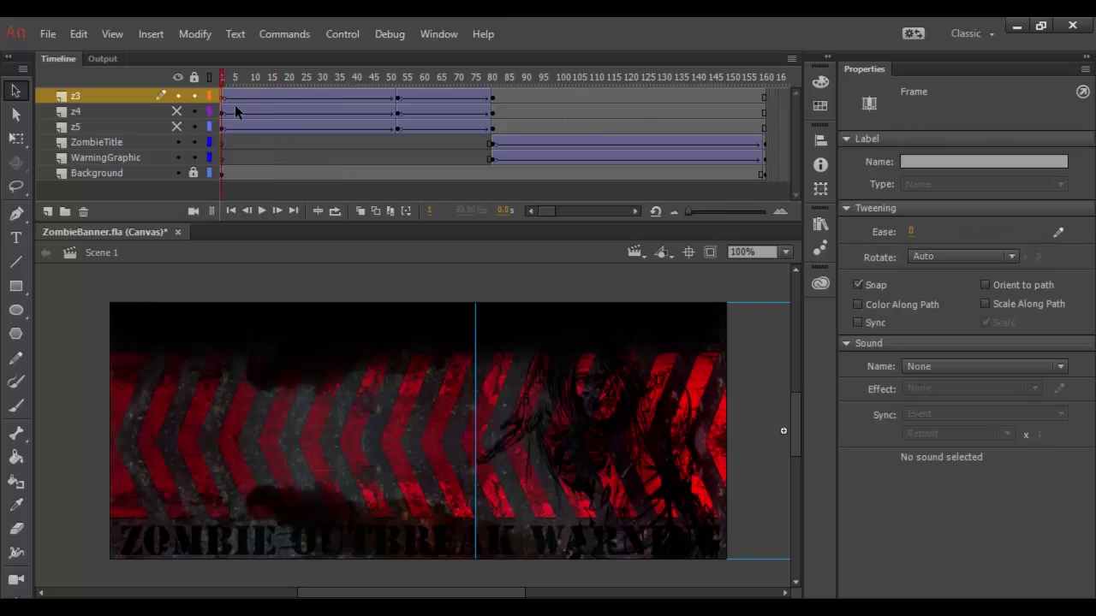
# Step: Give the z3 zombie's frame-1 graphic instance a 100% #99CC00 tint, then scrub to frame 53
pyautogui.click(648, 438)
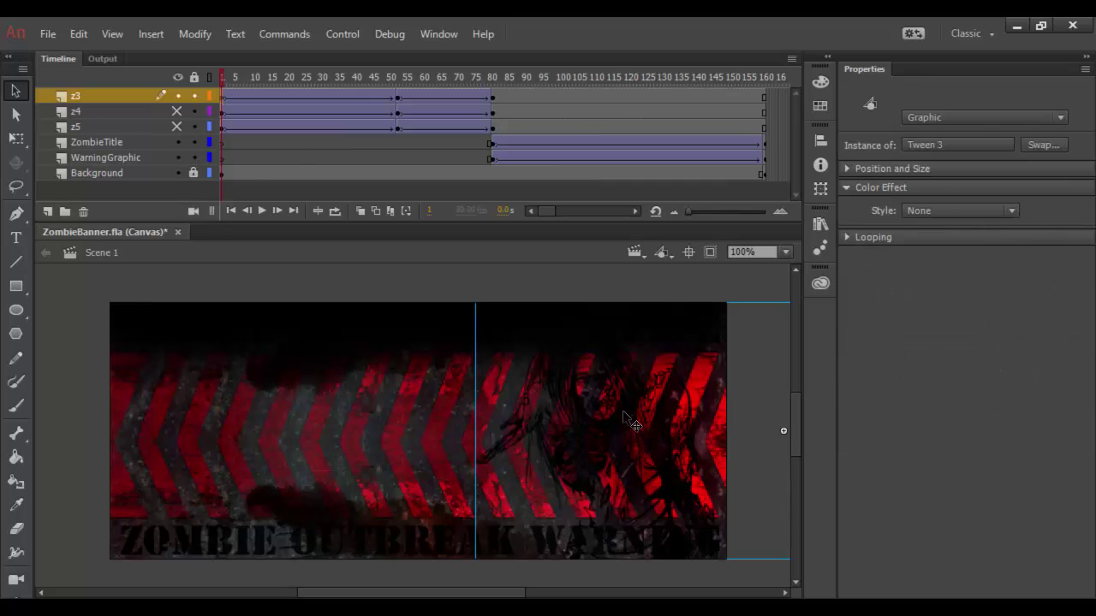
pyautogui.click(956, 119)
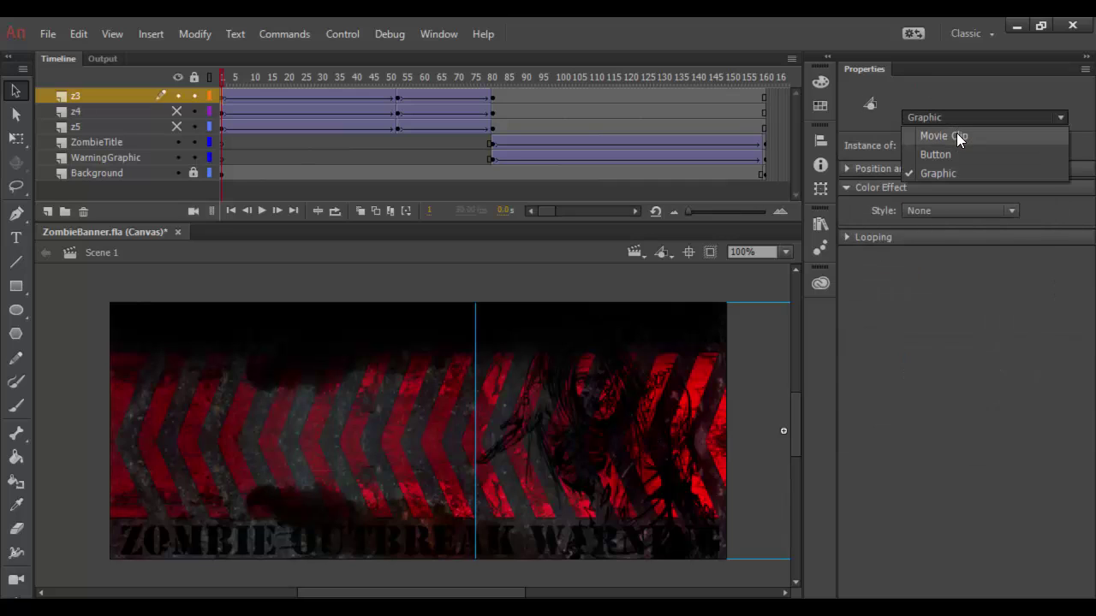
pyautogui.click(967, 91)
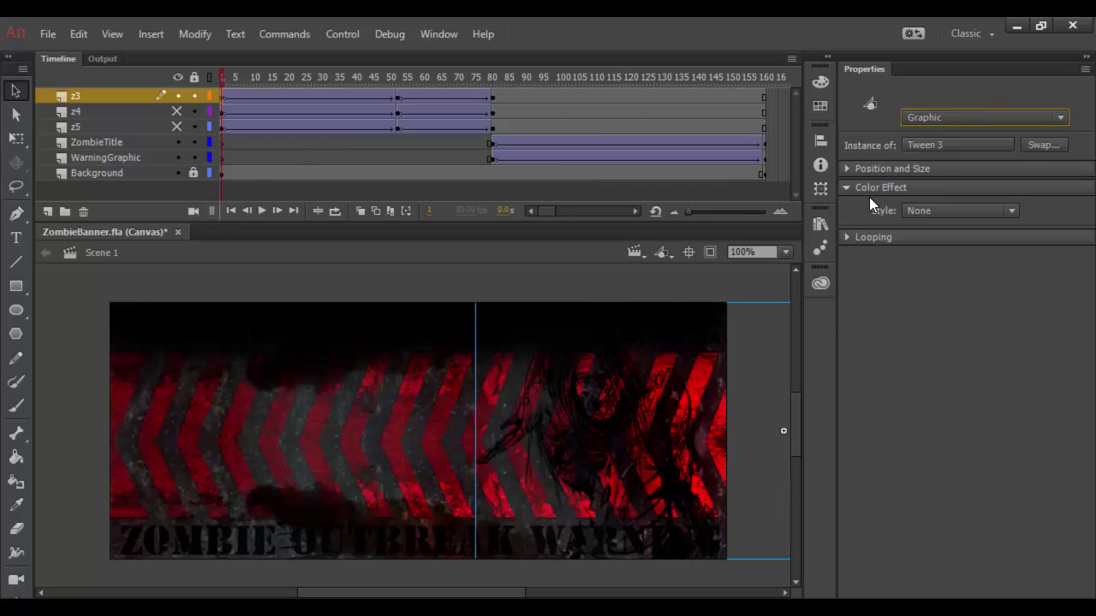
pyautogui.click(950, 209)
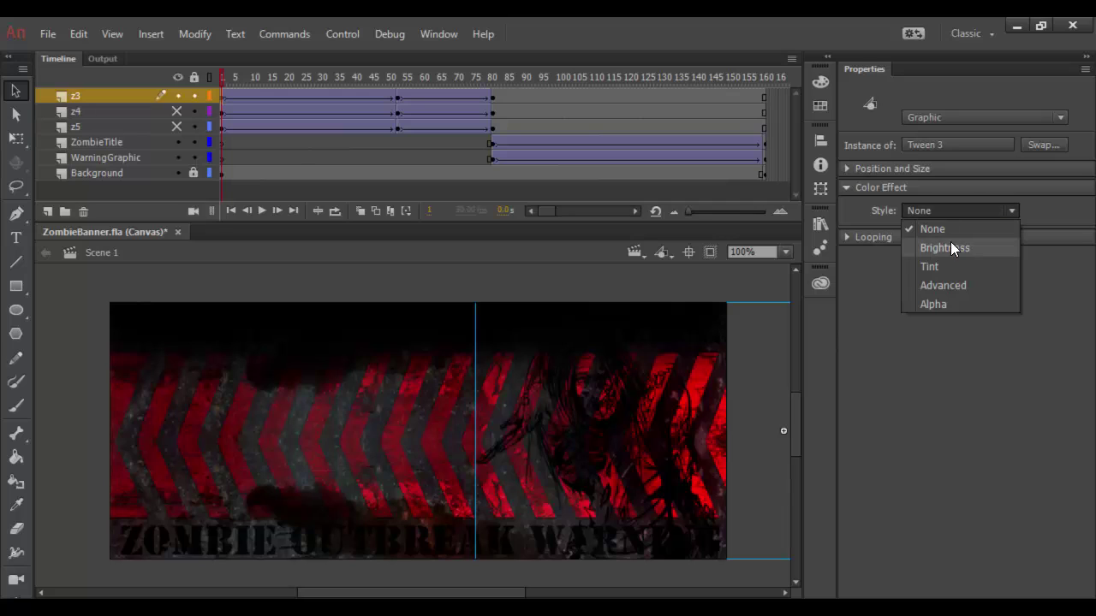
pyautogui.click(948, 266)
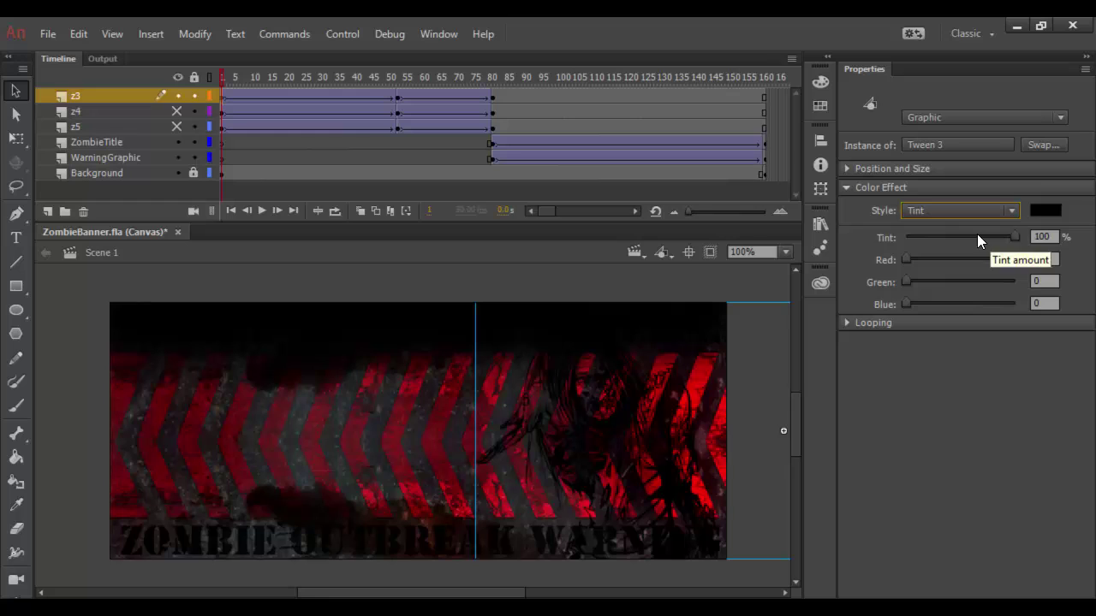
pyautogui.click(1041, 210)
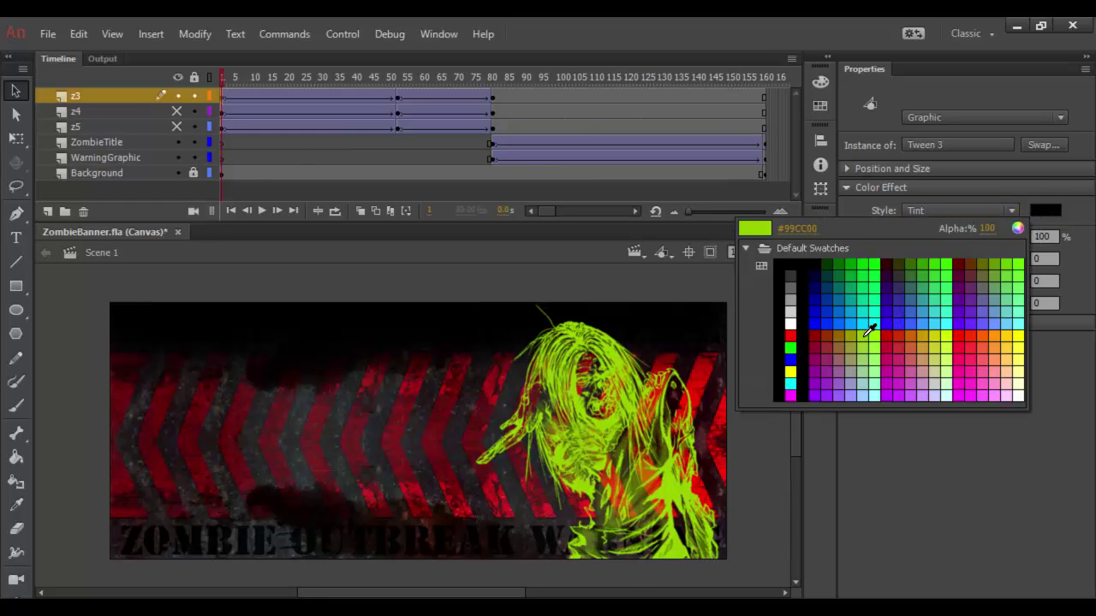
pyautogui.click(864, 337)
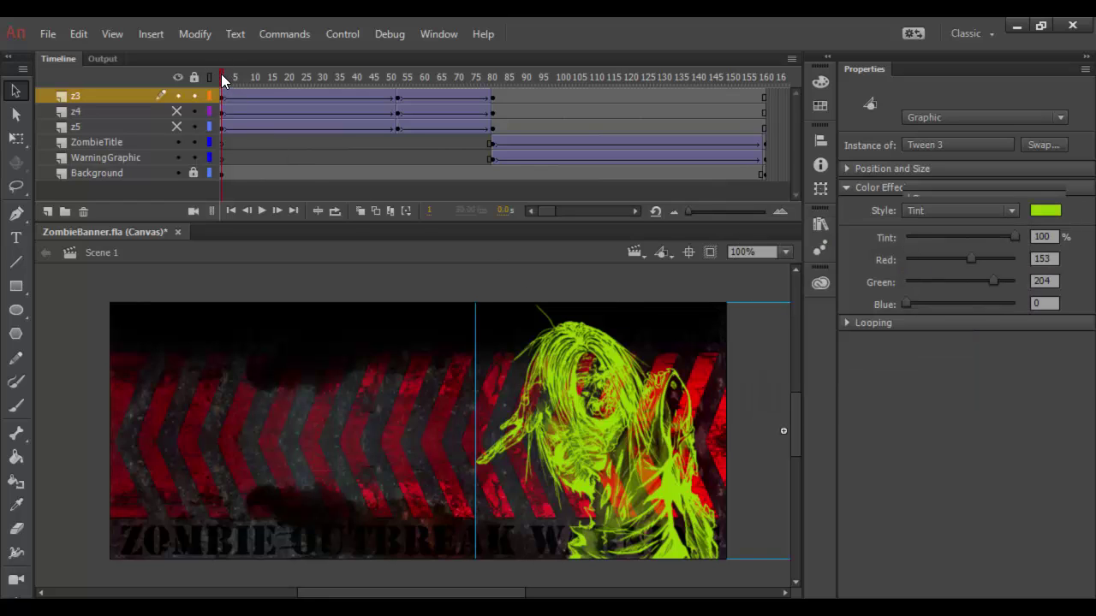
pyautogui.moveTo(220, 73); pyautogui.dragTo(396, 86)
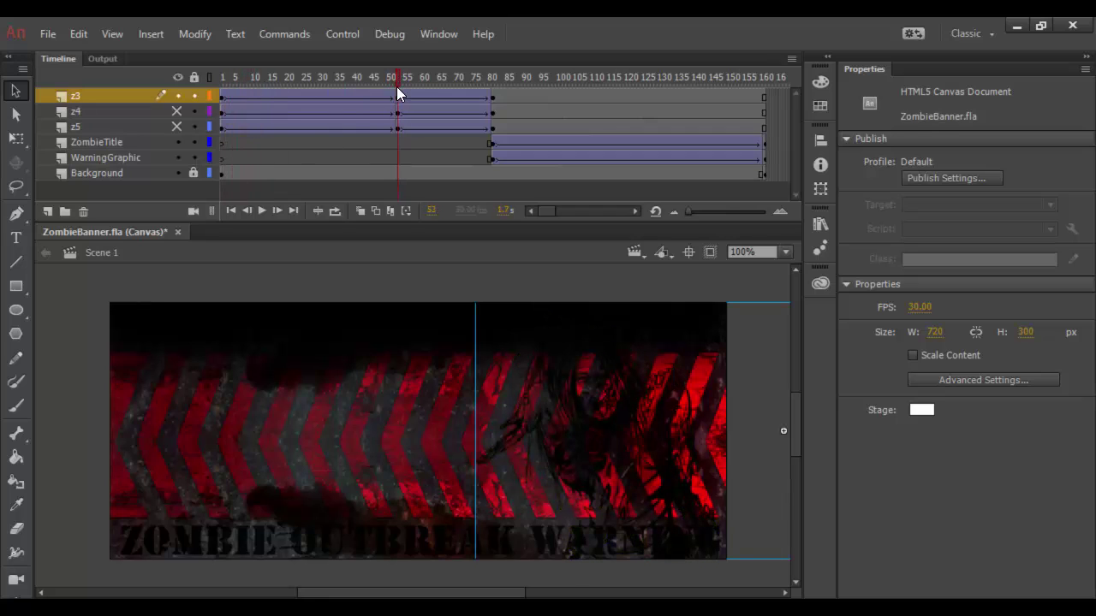
# Step: Set the z3 zombie's Alpha colour effect to 100% at the frame-53 keyframe
pyautogui.click(396, 100)
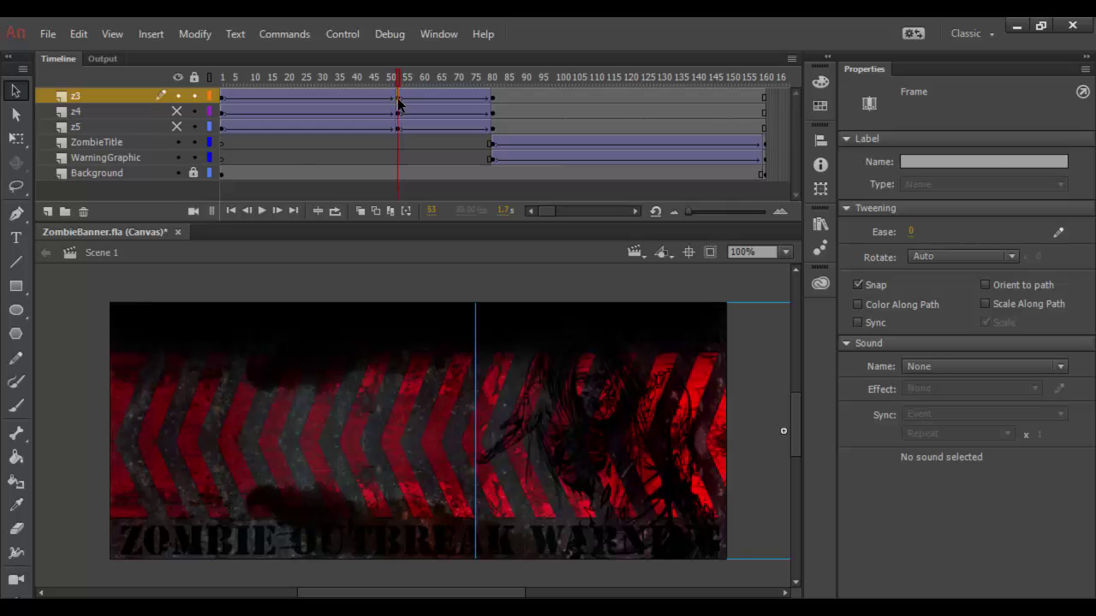
pyautogui.click(606, 440)
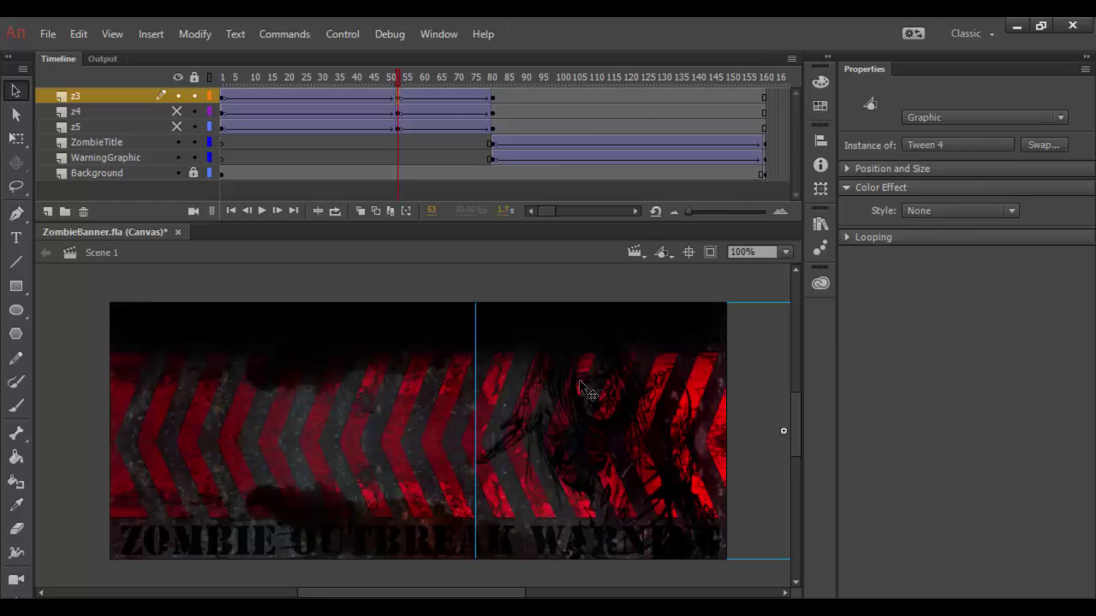
pyautogui.click(982, 213)
pyautogui.click(946, 303)
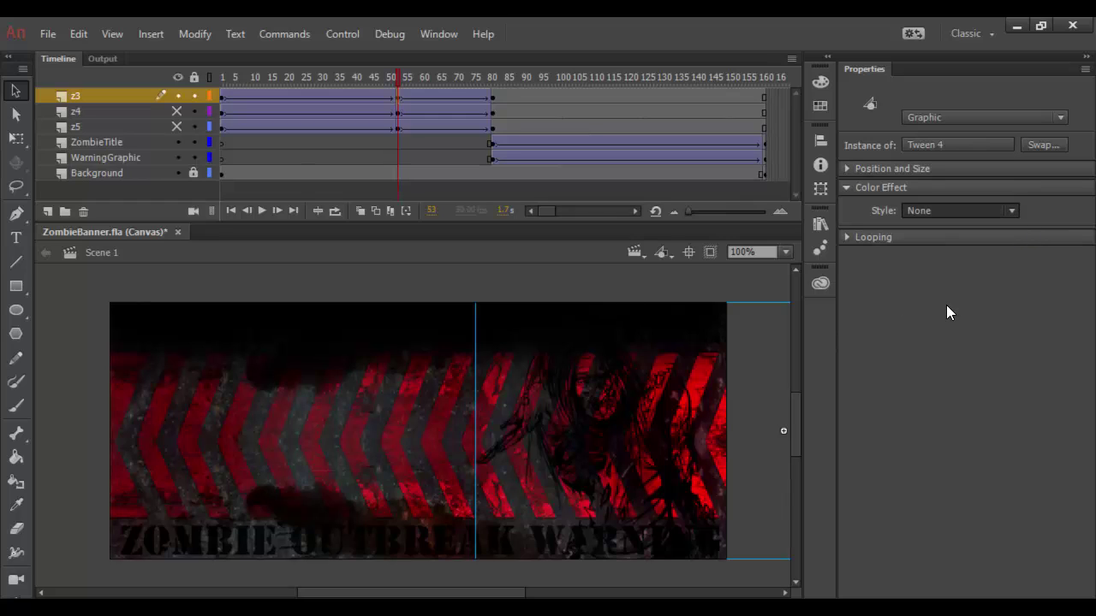
pyautogui.moveTo(906, 237); pyautogui.dragTo(1026, 236)
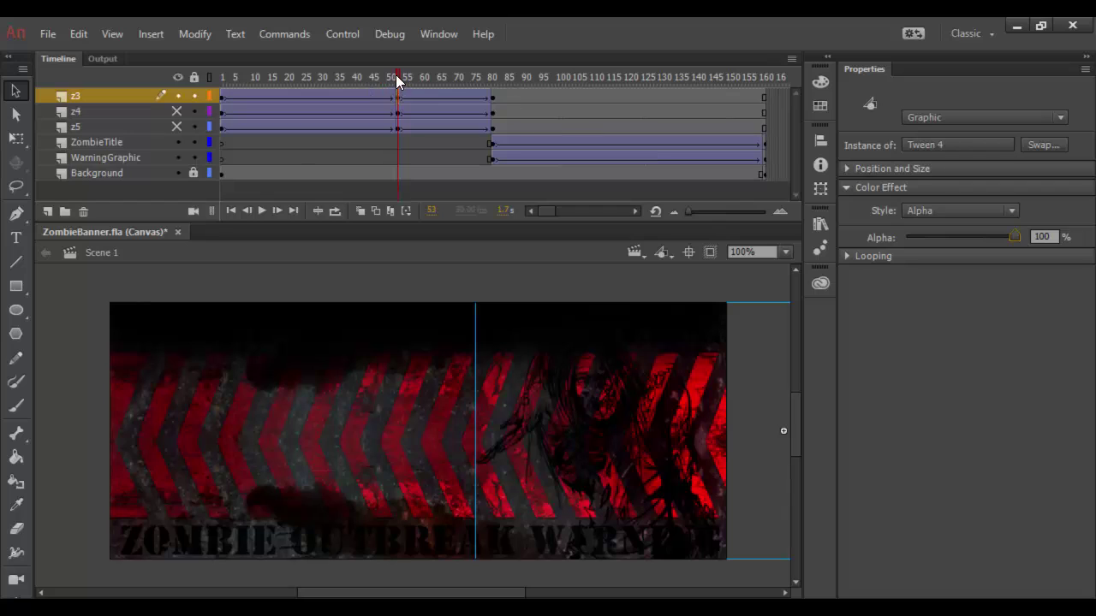
# Step: Set the z3 zombie's Alpha to 0% at frame 81 and scrub back to preview the fade
pyautogui.moveTo(396, 80); pyautogui.dragTo(493, 76)
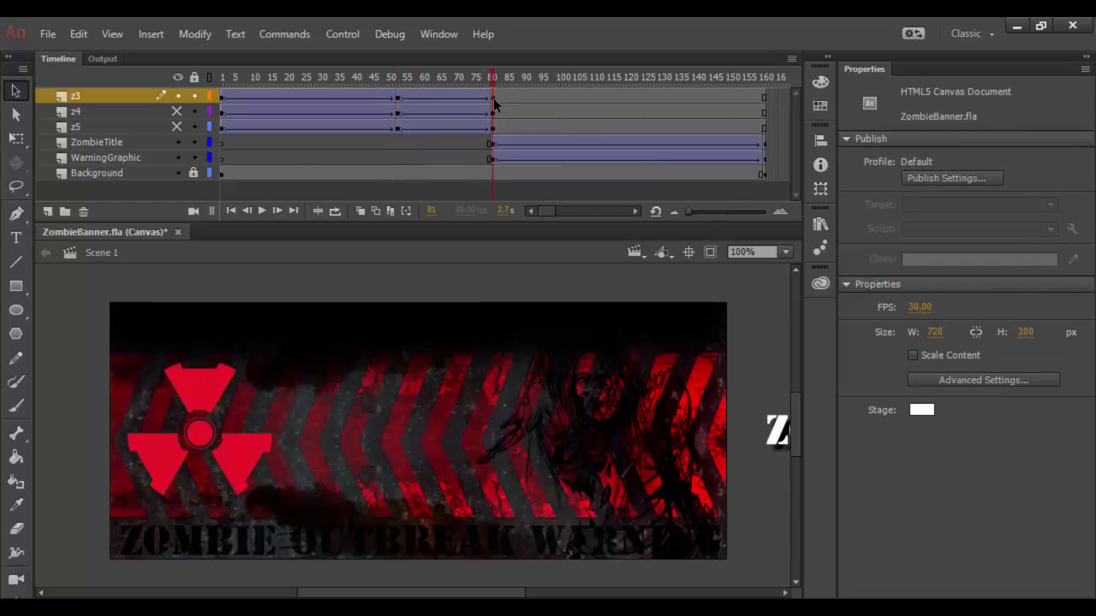
pyautogui.click(494, 103)
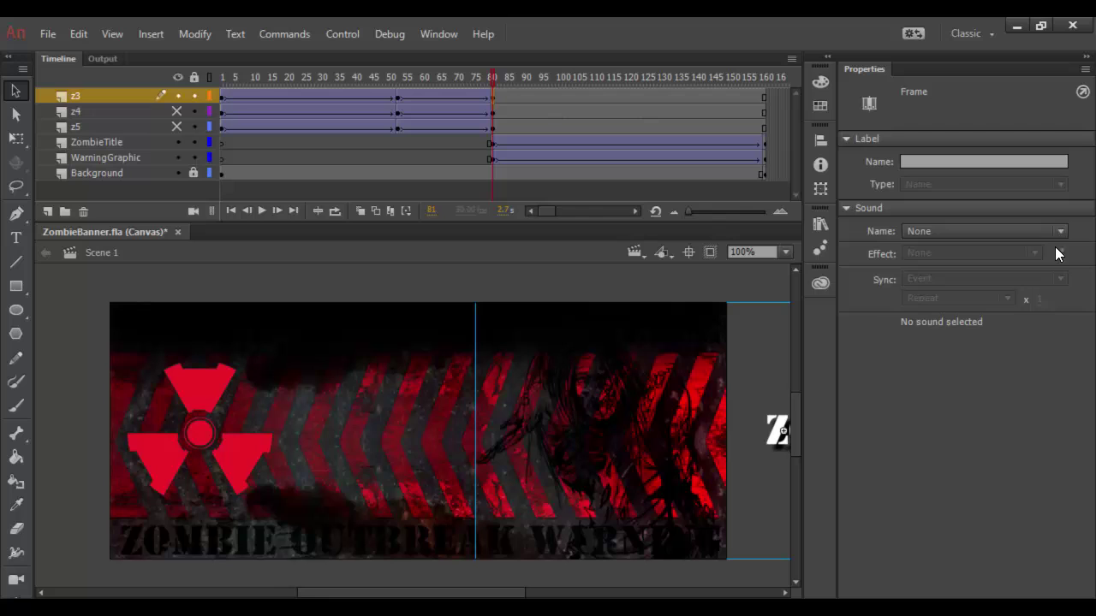
pyautogui.click(614, 437)
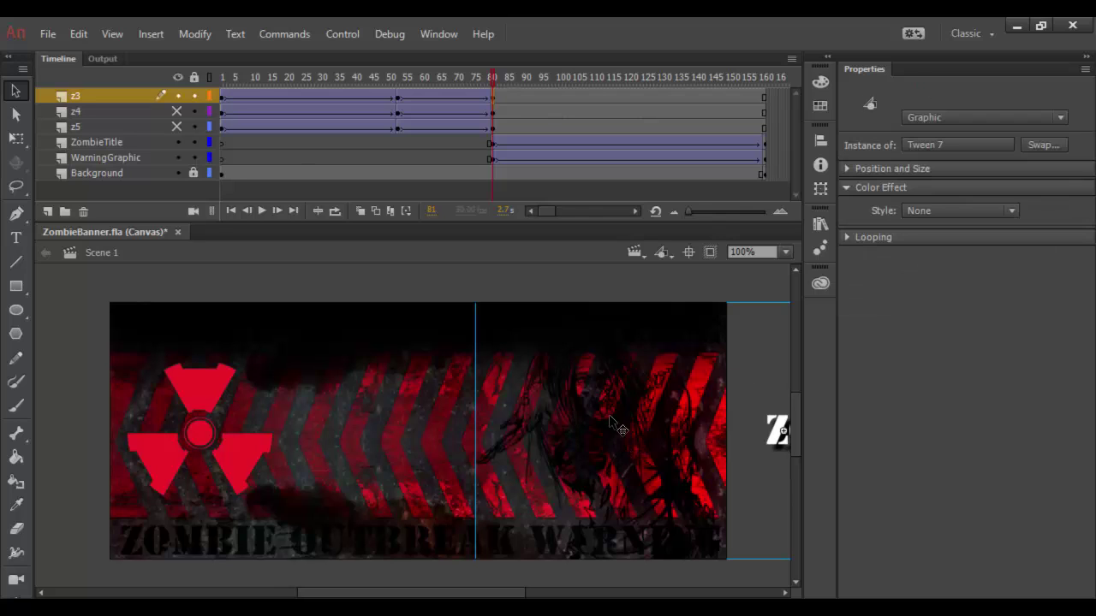
pyautogui.click(919, 213)
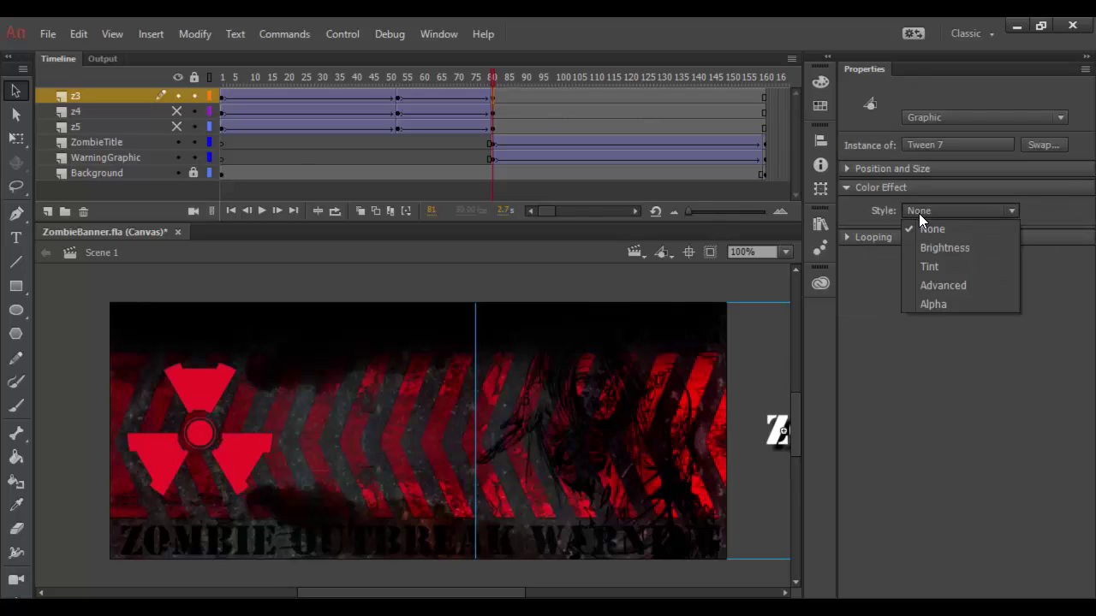
pyautogui.click(935, 302)
pyautogui.moveTo(1014, 236); pyautogui.dragTo(907, 236)
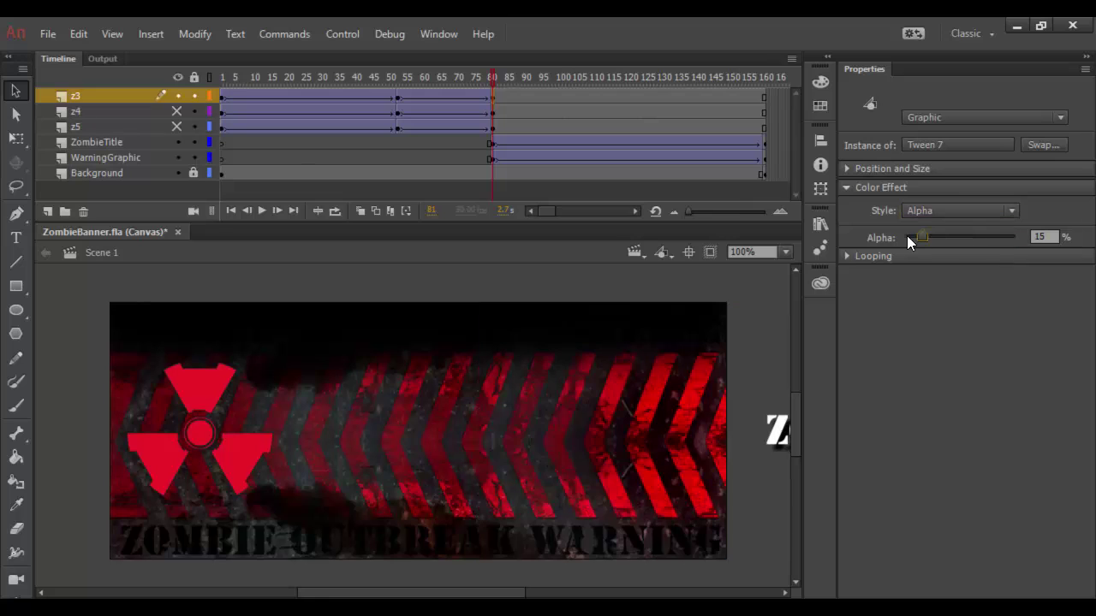
pyautogui.moveTo(491, 76); pyautogui.dragTo(207, 99)
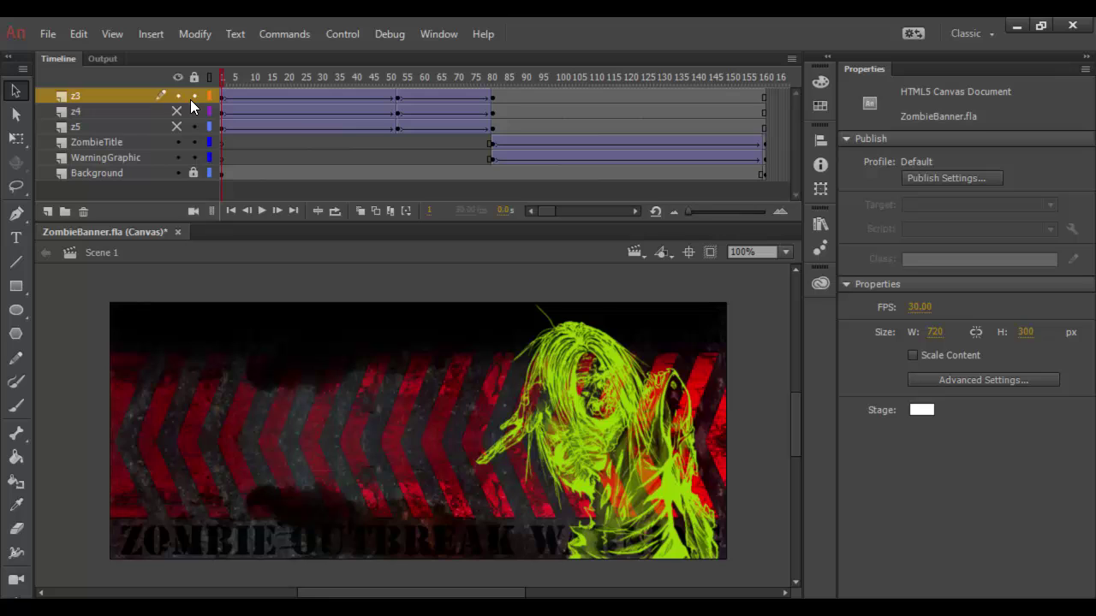
# Step: Hide z3, show z4, check the z4 zombie's frame-1 colour effect, and scrub to frame 53
pyautogui.click(176, 95)
pyautogui.click(178, 110)
pyautogui.click(142, 110)
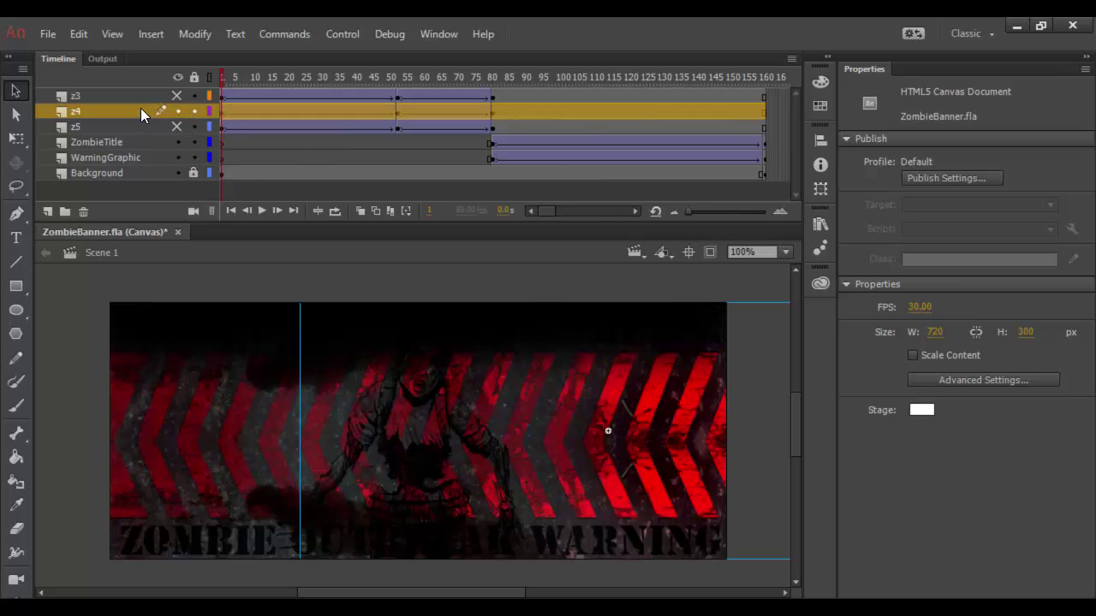
pyautogui.click(223, 113)
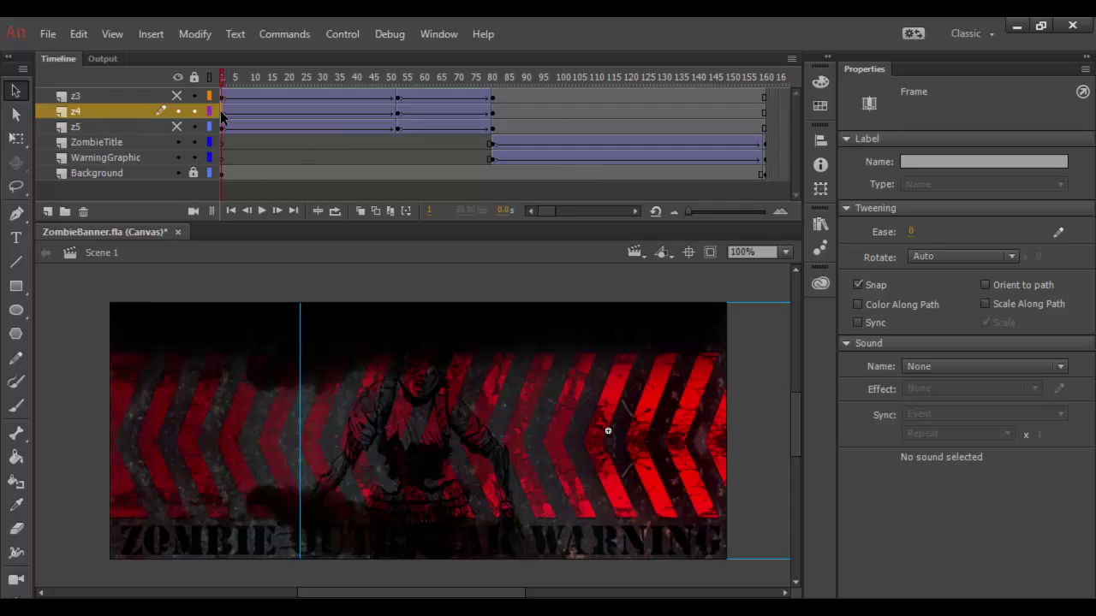
pyautogui.click(452, 476)
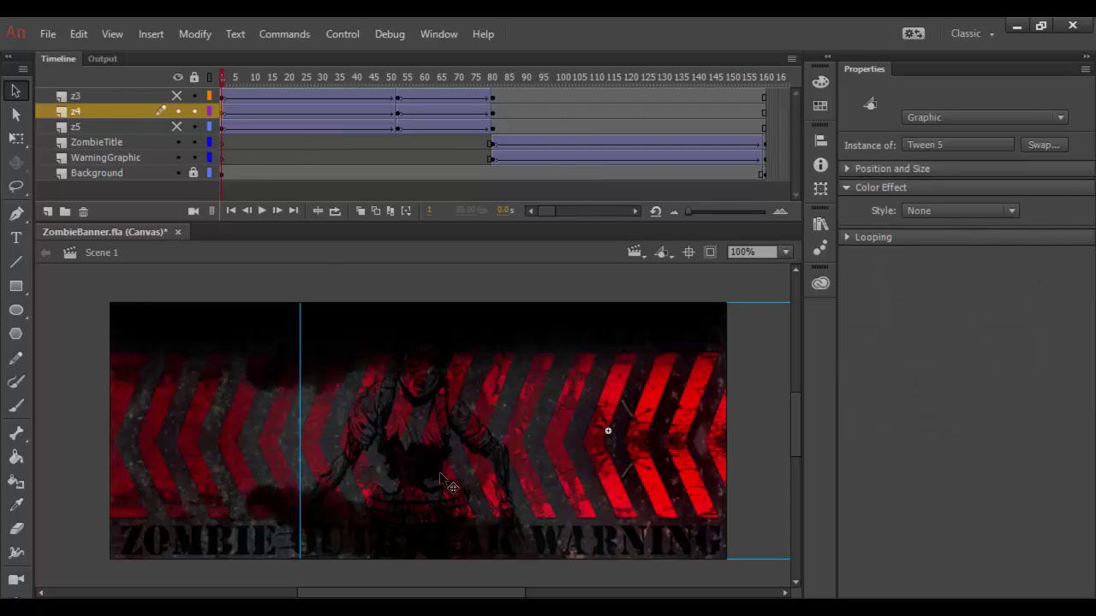
pyautogui.click(949, 214)
pyautogui.press('Escape')
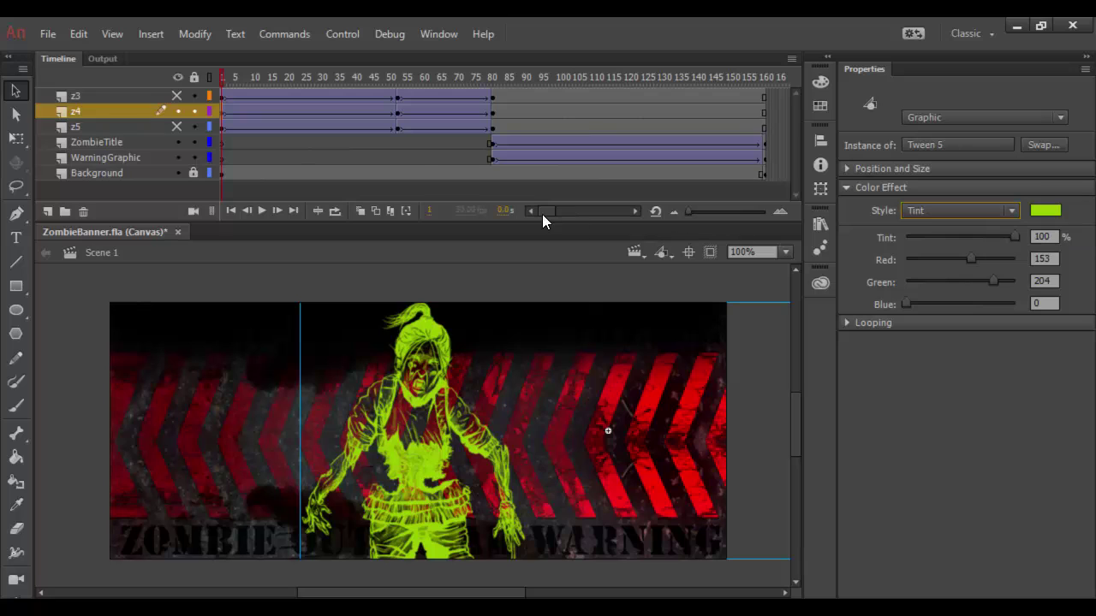
pyautogui.moveTo(225, 80); pyautogui.dragTo(397, 81)
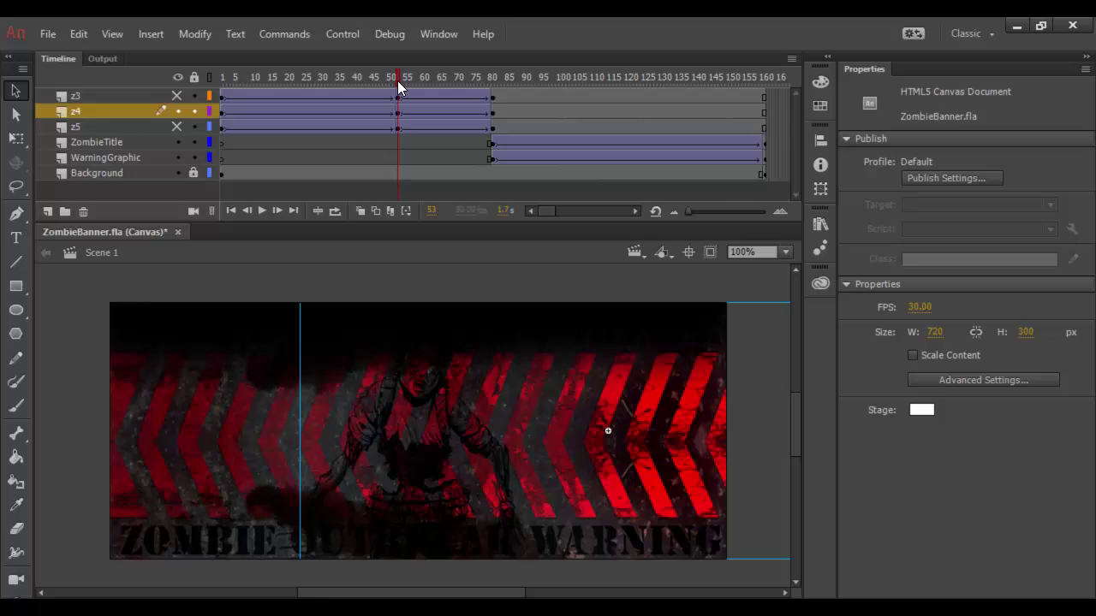
# Step: Set the middle zombie's Alpha colour effect to 100% at the frame-53 keyframe
pyautogui.click(399, 120)
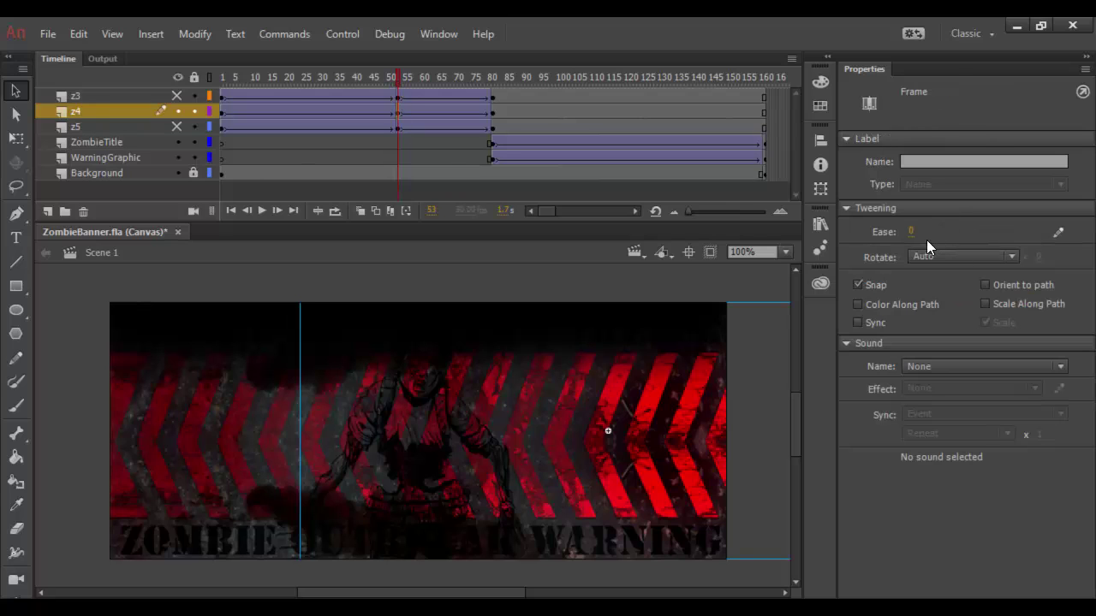
pyautogui.click(421, 438)
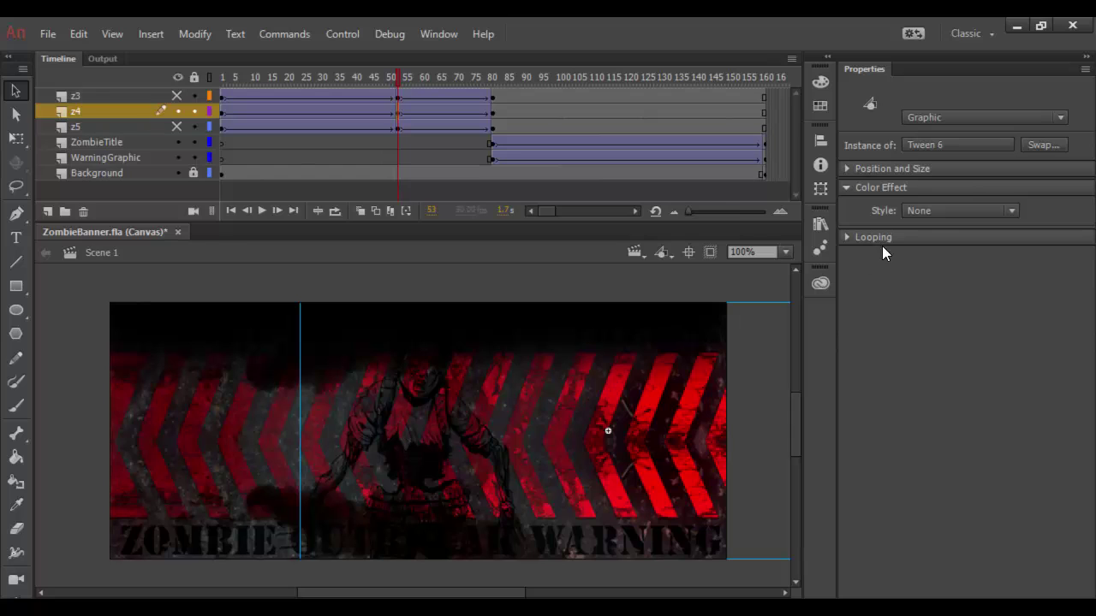
pyautogui.click(936, 213)
pyautogui.click(934, 298)
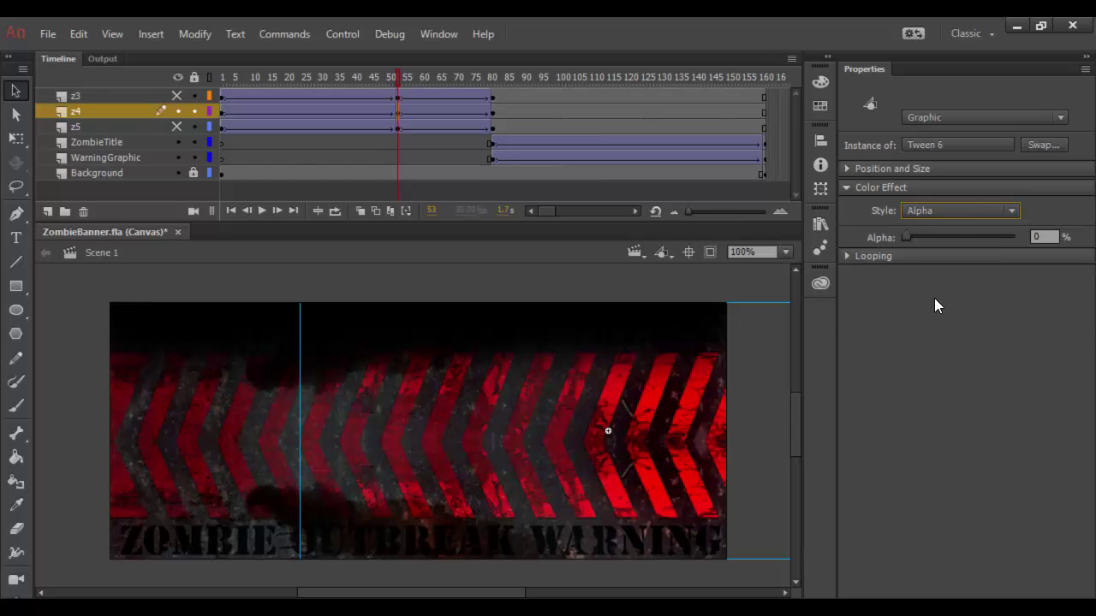
pyautogui.moveTo(910, 234); pyautogui.dragTo(1023, 234)
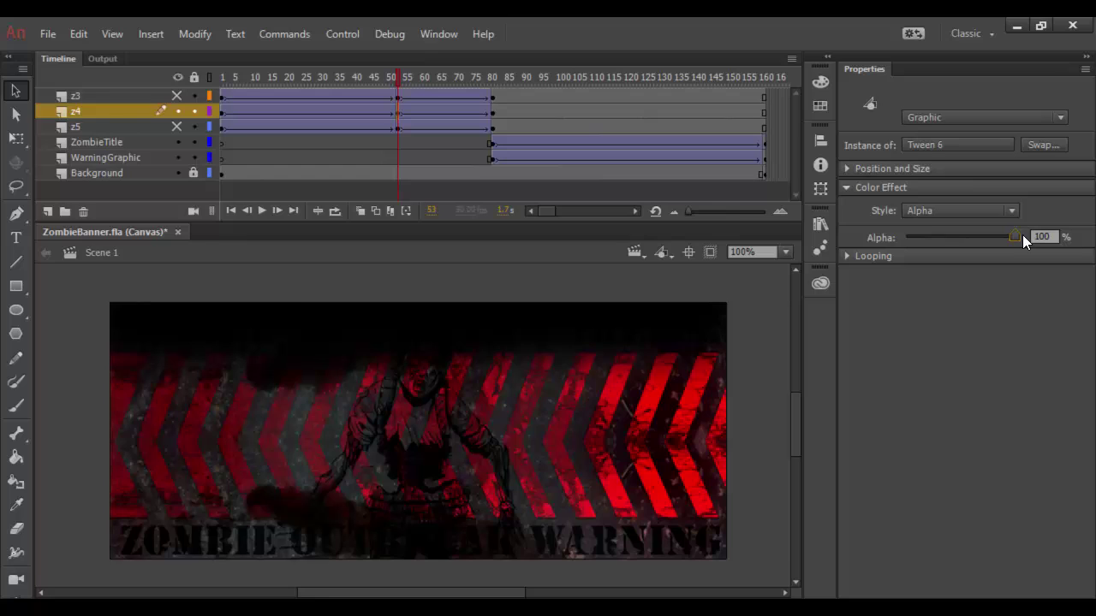
# Step: Set the middle zombie's Alpha to 0% at frame 81 and scrub to preview the fade
pyautogui.moveTo(401, 82); pyautogui.dragTo(493, 78)
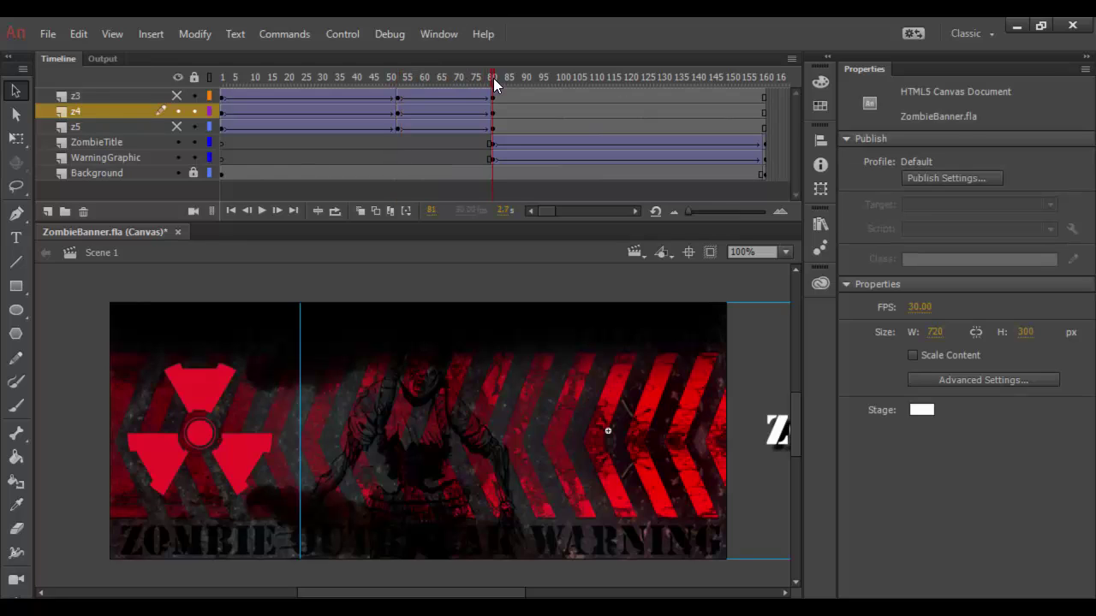
pyautogui.click(493, 112)
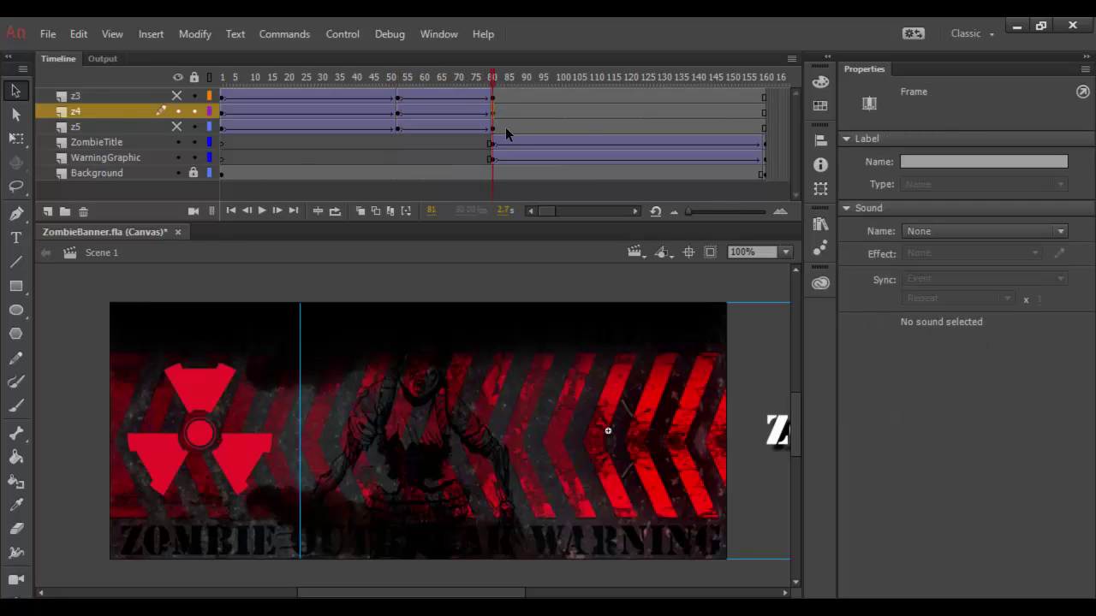
pyautogui.click(424, 404)
pyautogui.click(978, 210)
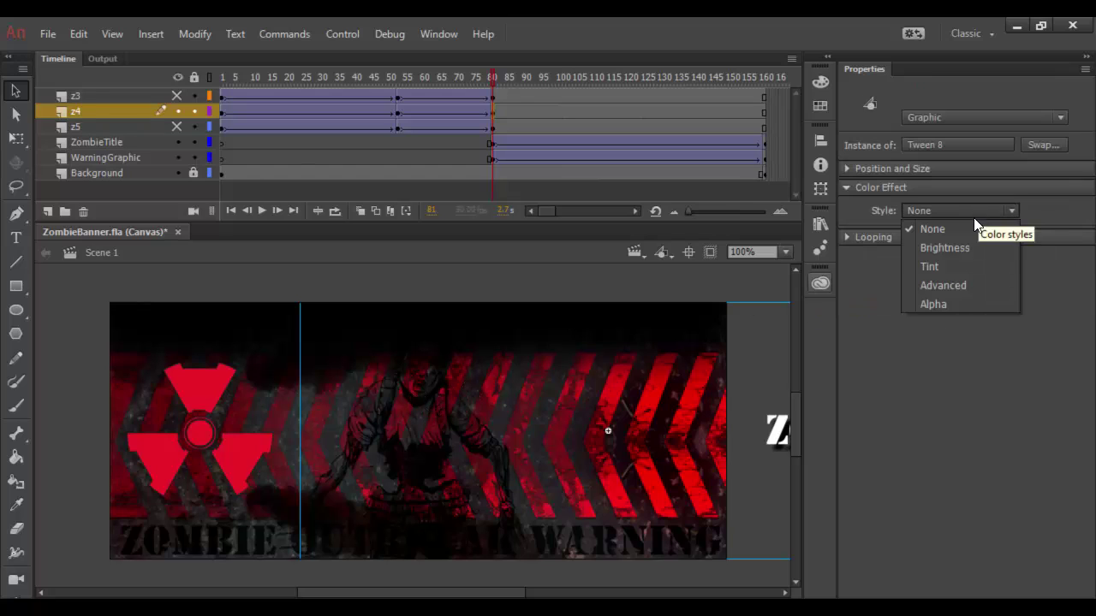
pyautogui.click(959, 303)
pyautogui.moveTo(1011, 236); pyautogui.dragTo(899, 235)
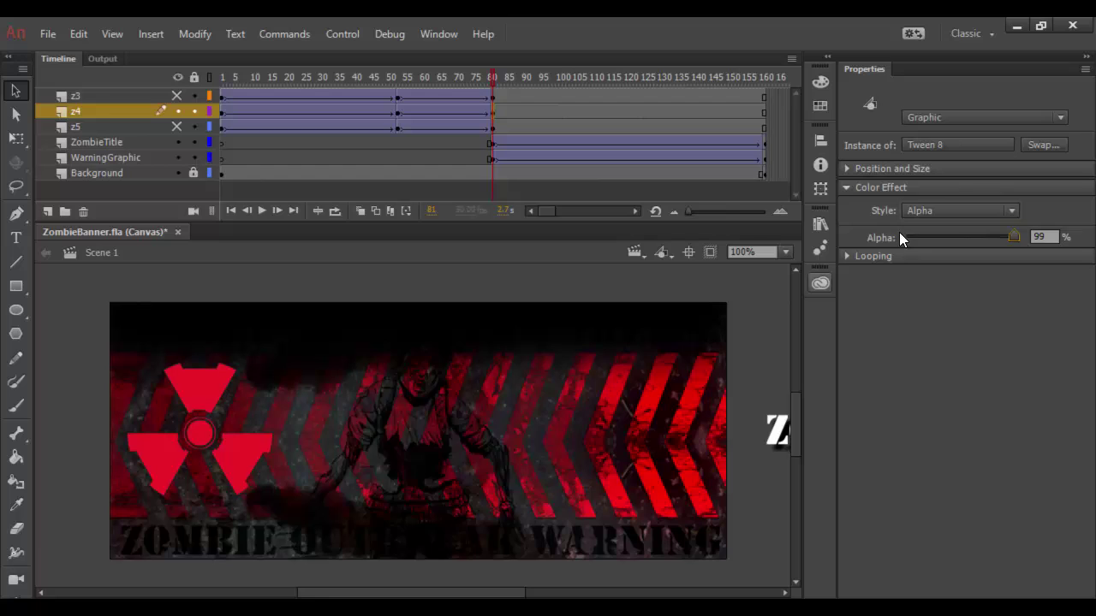
pyautogui.click(489, 79)
pyautogui.moveTo(490, 78); pyautogui.dragTo(207, 85)
# Step: Show z5, hide z4, and tint the left zombie yellow-green (R153 G204 B0) at frame 1
pyautogui.click(175, 127)
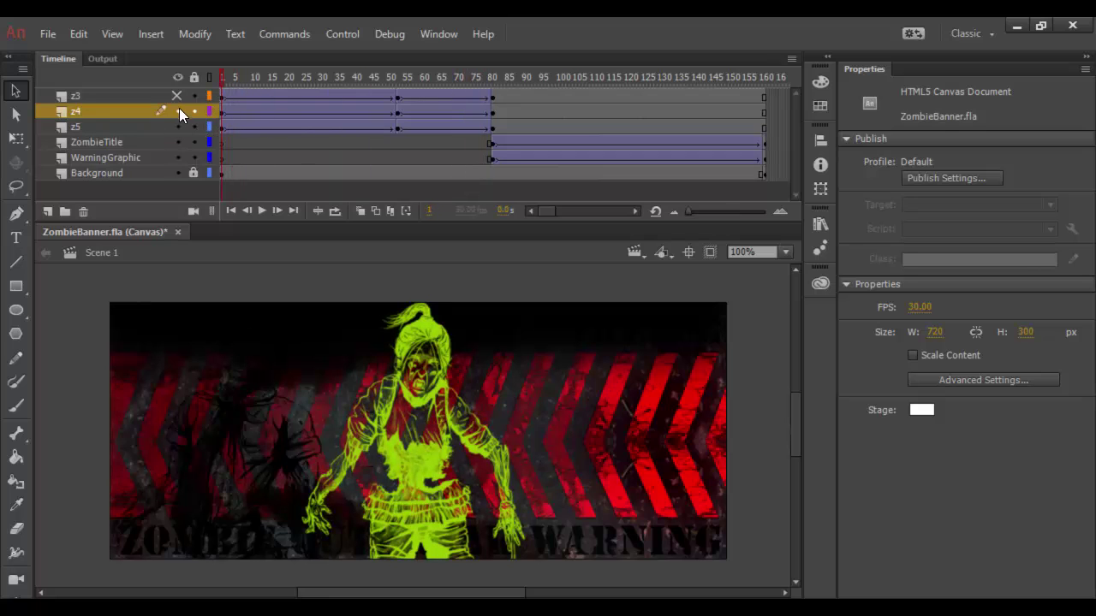
pyautogui.click(179, 112)
pyautogui.click(135, 127)
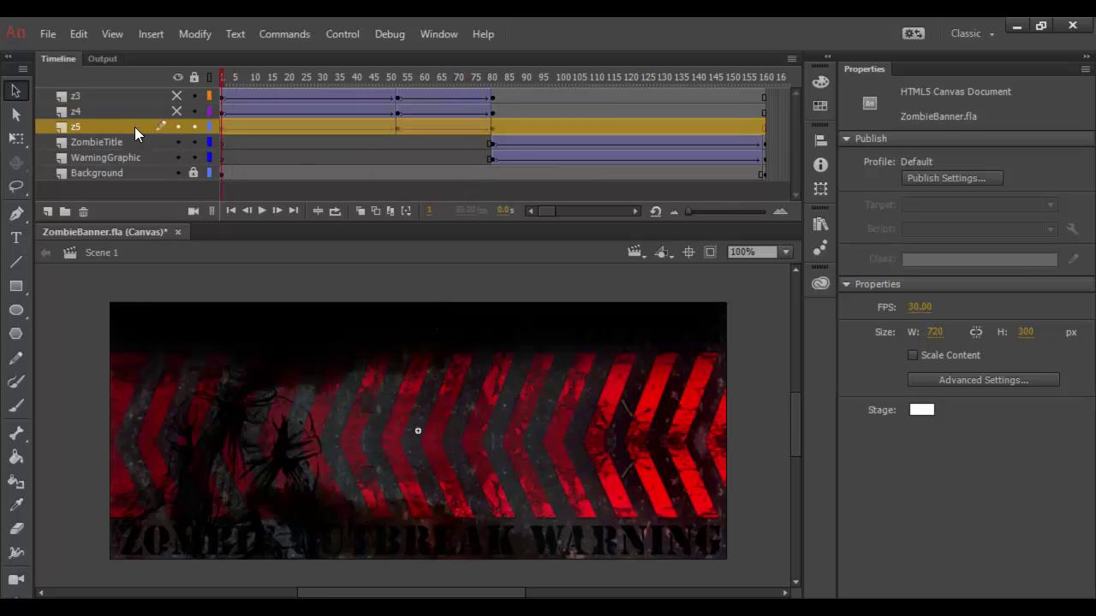
pyautogui.click(222, 126)
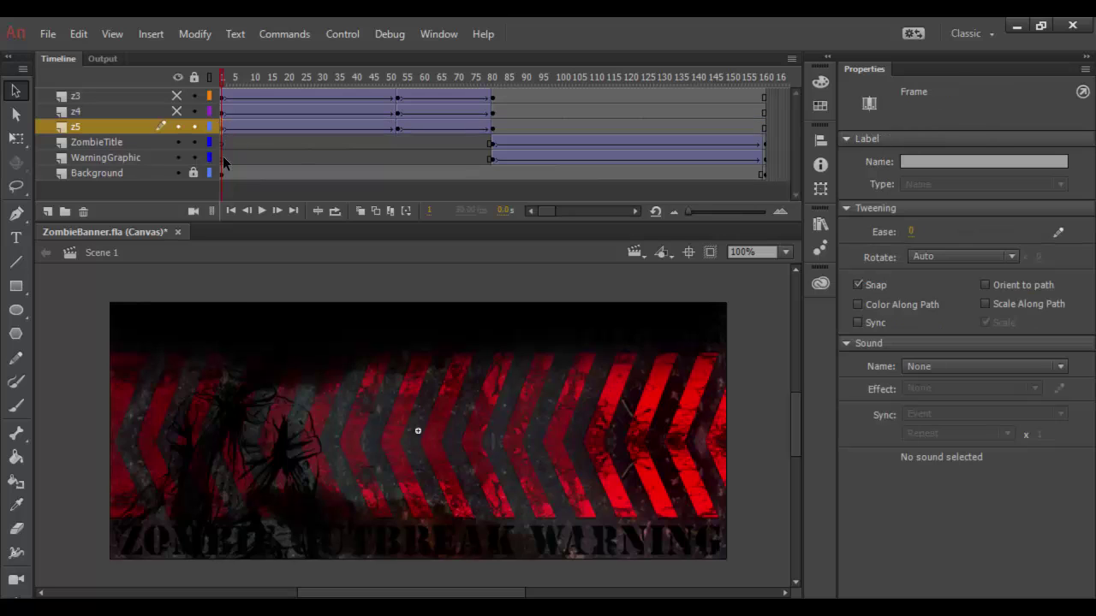
pyautogui.click(261, 432)
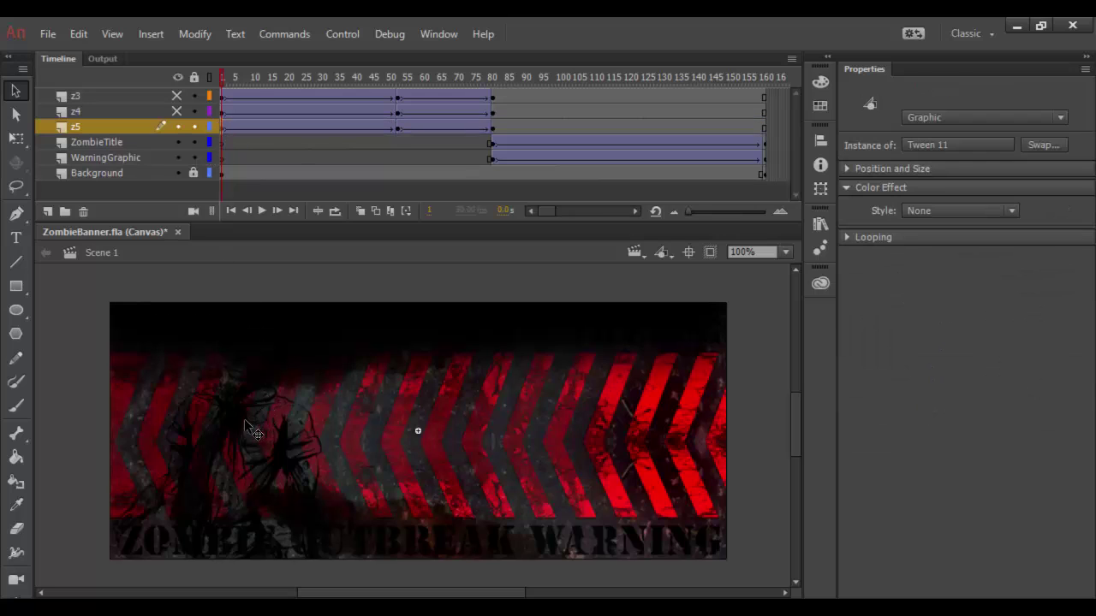
pyautogui.click(942, 212)
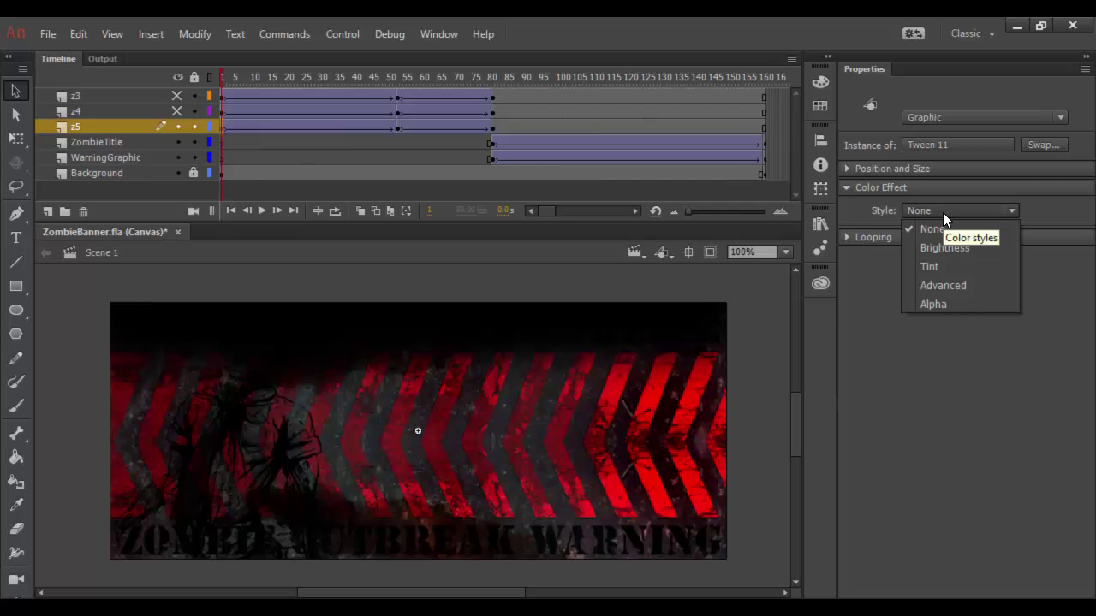
pyautogui.click(942, 266)
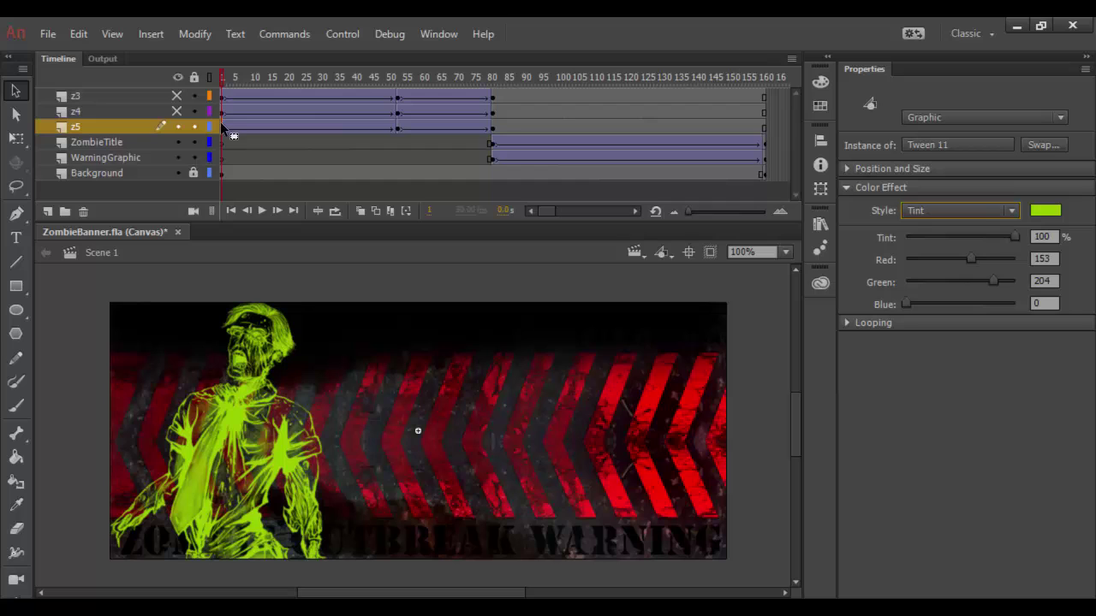
pyautogui.click(218, 77)
# Step: Set the left zombie's Alpha colour effect to 100% at the frame-53 keyframe
pyautogui.moveTo(220, 73); pyautogui.dragTo(399, 82)
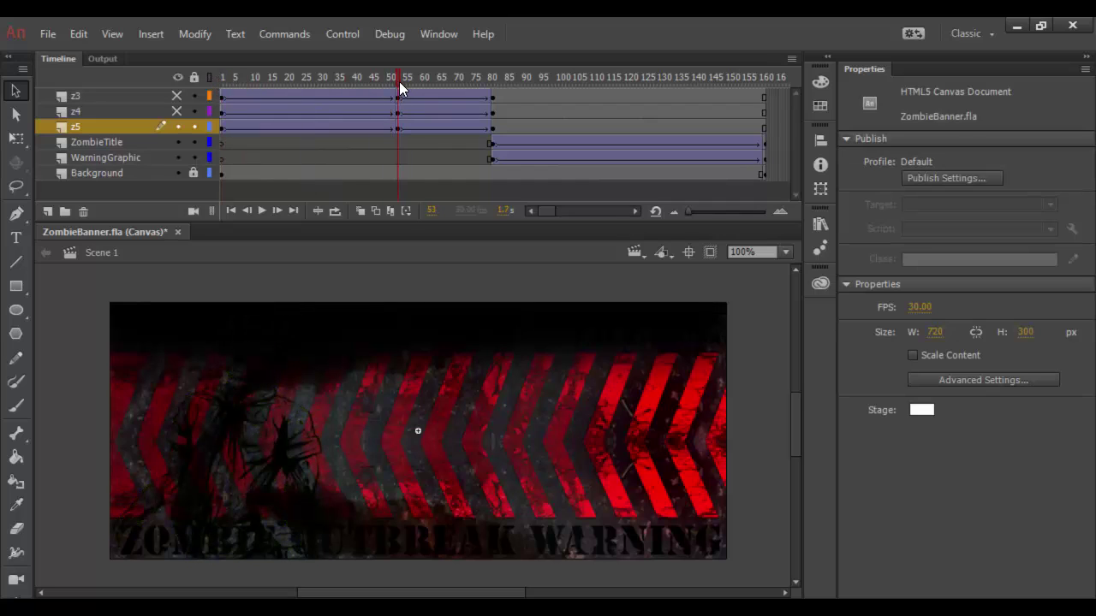
pyautogui.click(397, 129)
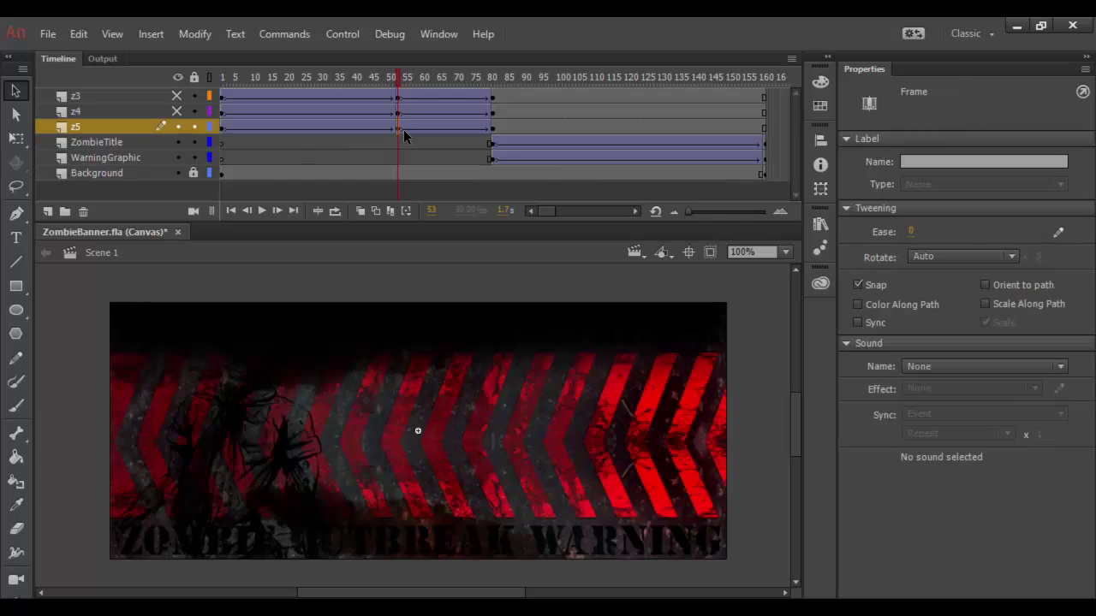
pyautogui.click(210, 437)
pyautogui.click(927, 211)
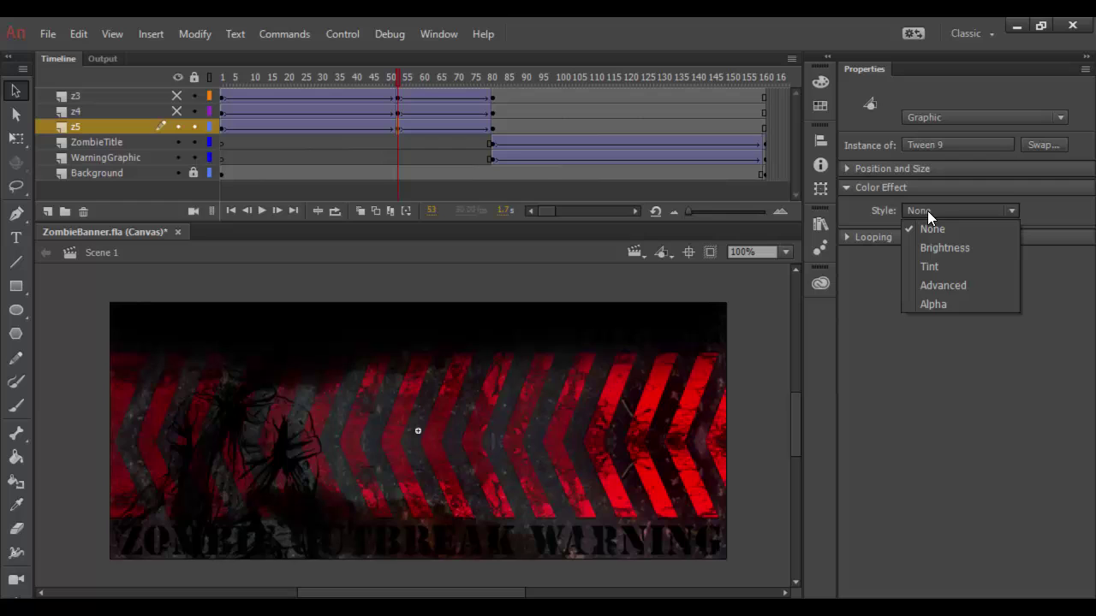
pyautogui.click(933, 304)
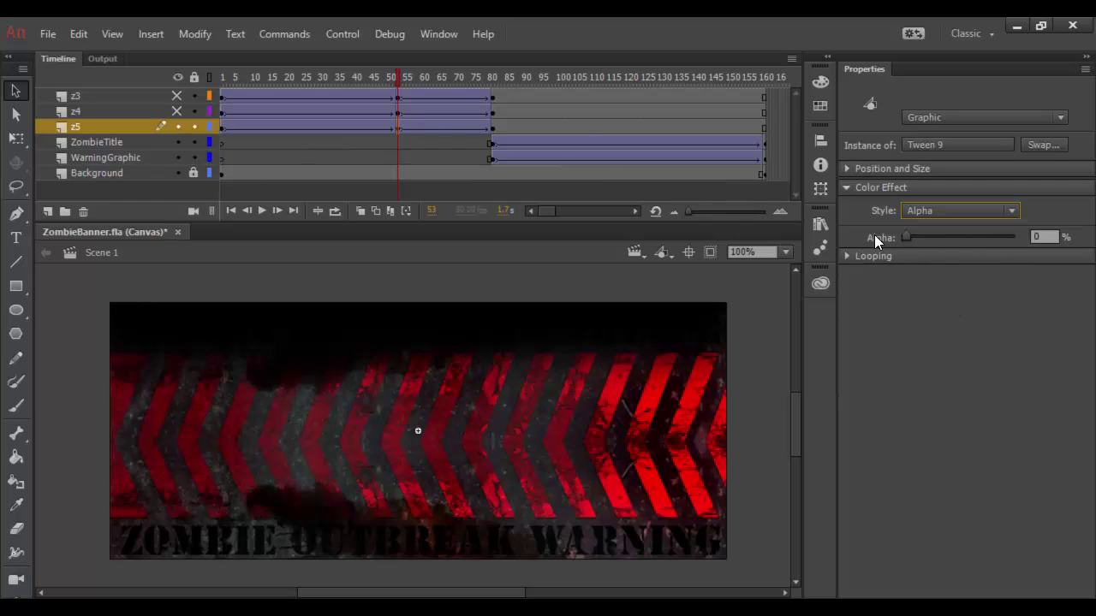
pyautogui.moveTo(905, 237); pyautogui.dragTo(1019, 237)
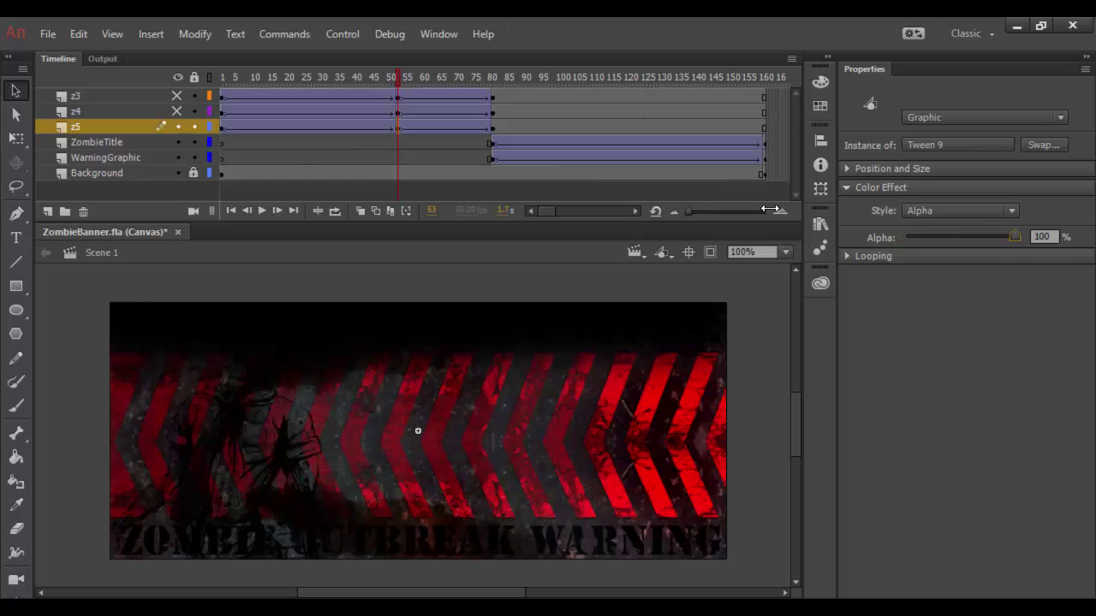
# Step: Set the left zombie's Alpha to 0% at frame 81, then return to frame 1
pyautogui.moveTo(402, 78); pyautogui.dragTo(493, 82)
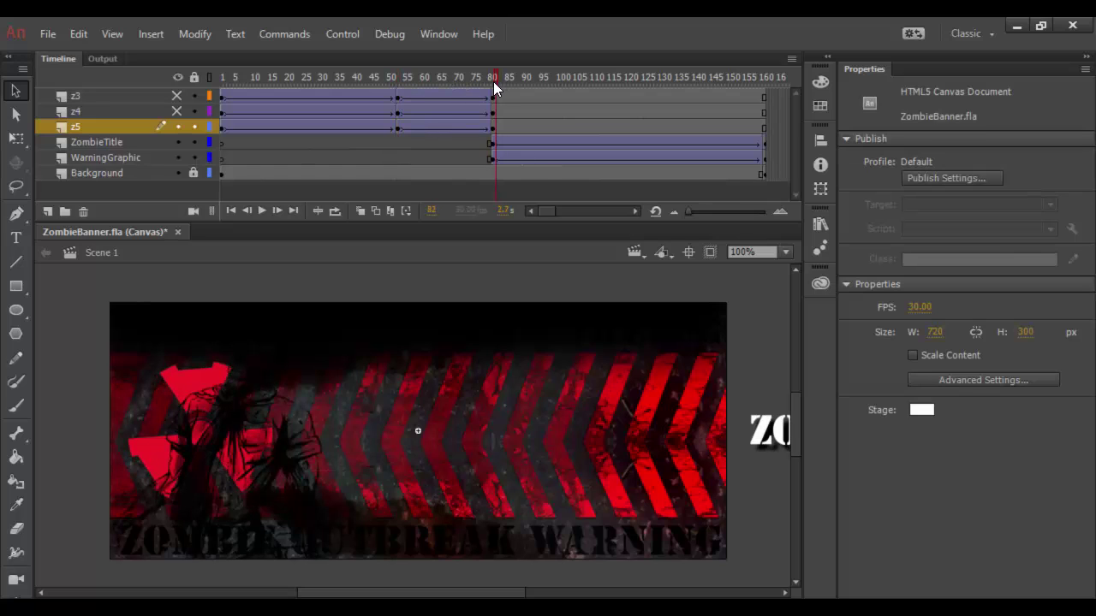
pyautogui.click(493, 128)
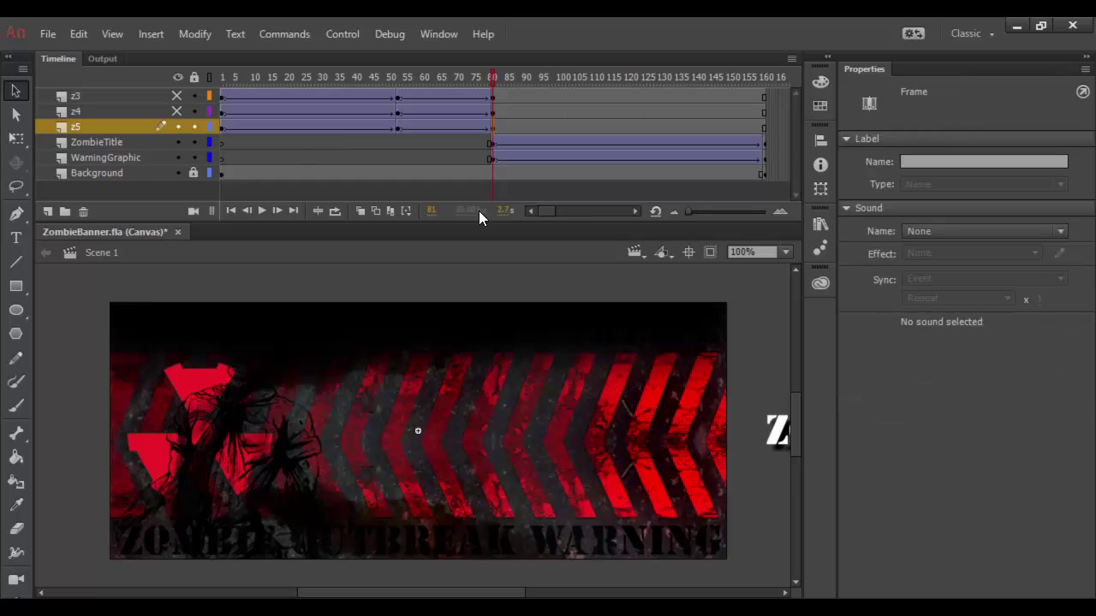
pyautogui.click(203, 474)
pyautogui.click(929, 211)
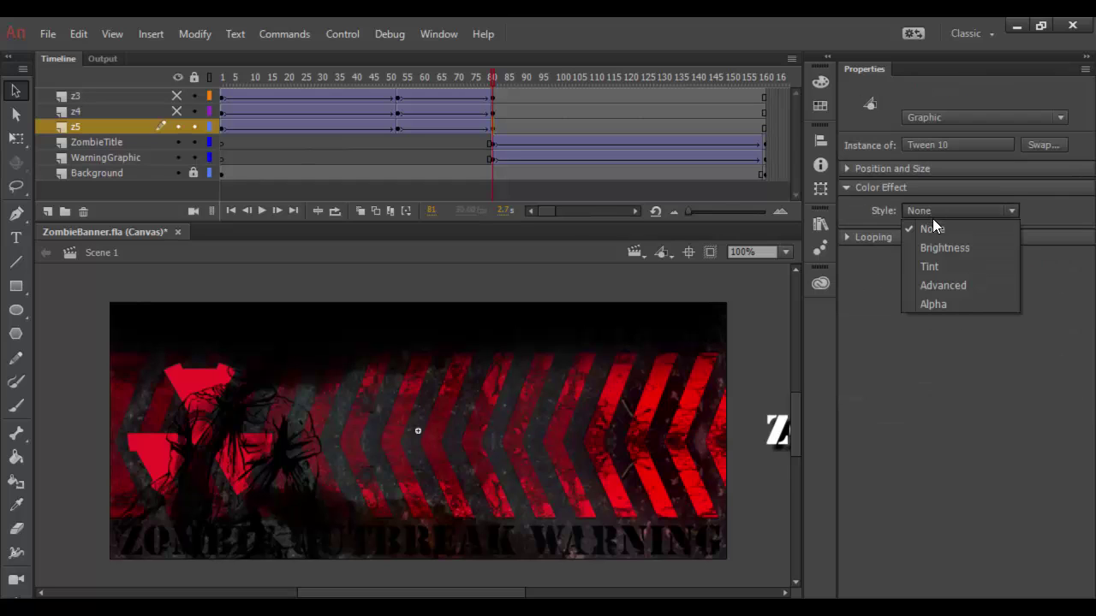
pyautogui.click(930, 301)
pyautogui.moveTo(1008, 236); pyautogui.dragTo(886, 242)
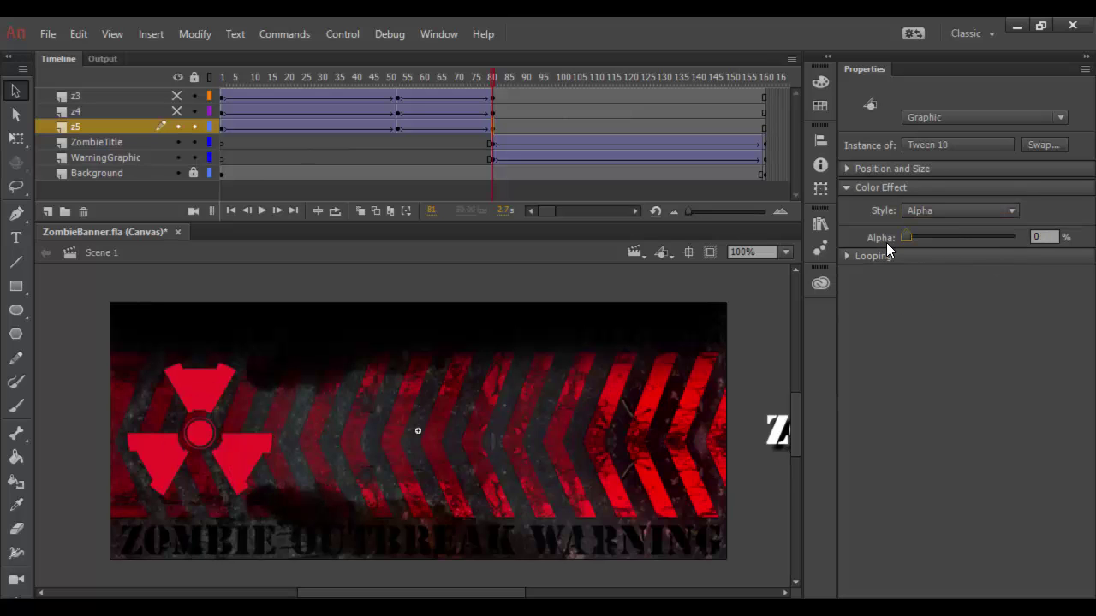
pyautogui.moveTo(491, 77); pyautogui.dragTo(215, 76)
# Step: Unhide layers z3 and z4, then play and scrub the banner to review fades and title
pyautogui.click(177, 96)
pyautogui.click(176, 110)
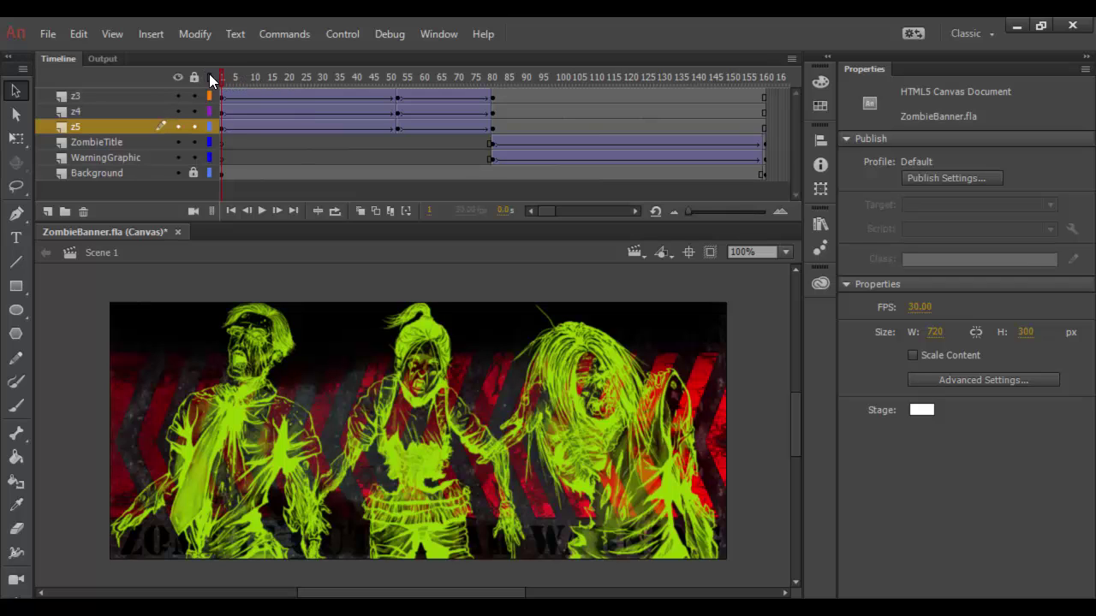
pyautogui.moveTo(221, 77); pyautogui.dragTo(712, 86)
pyautogui.click(217, 89)
pyautogui.press('Return')
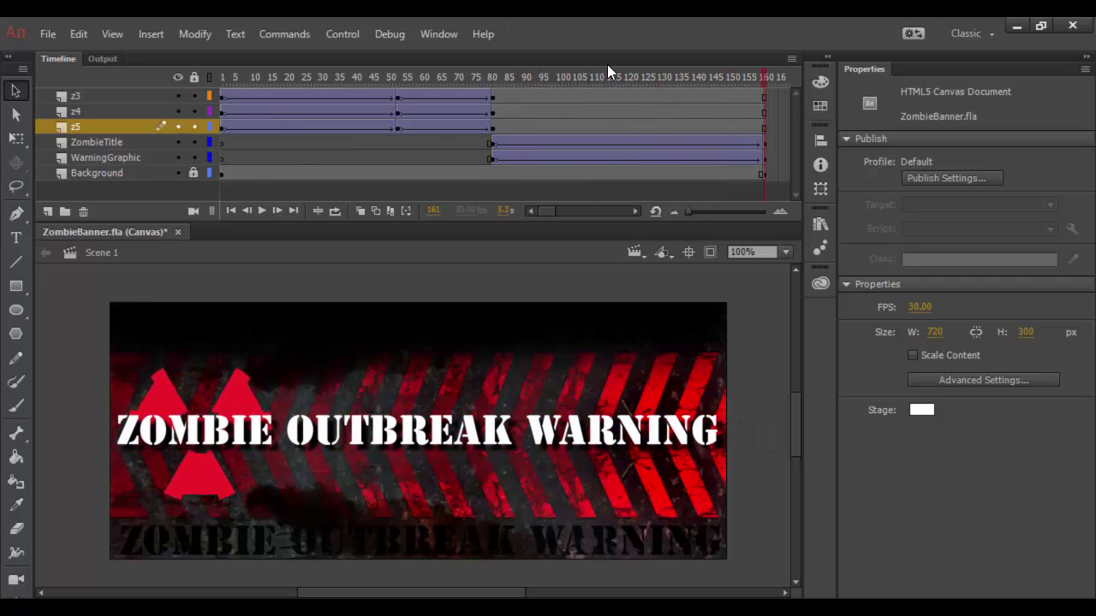
pyautogui.moveTo(767, 77); pyautogui.dragTo(537, 96)
pyautogui.moveTo(356, 100); pyautogui.dragTo(773, 113)
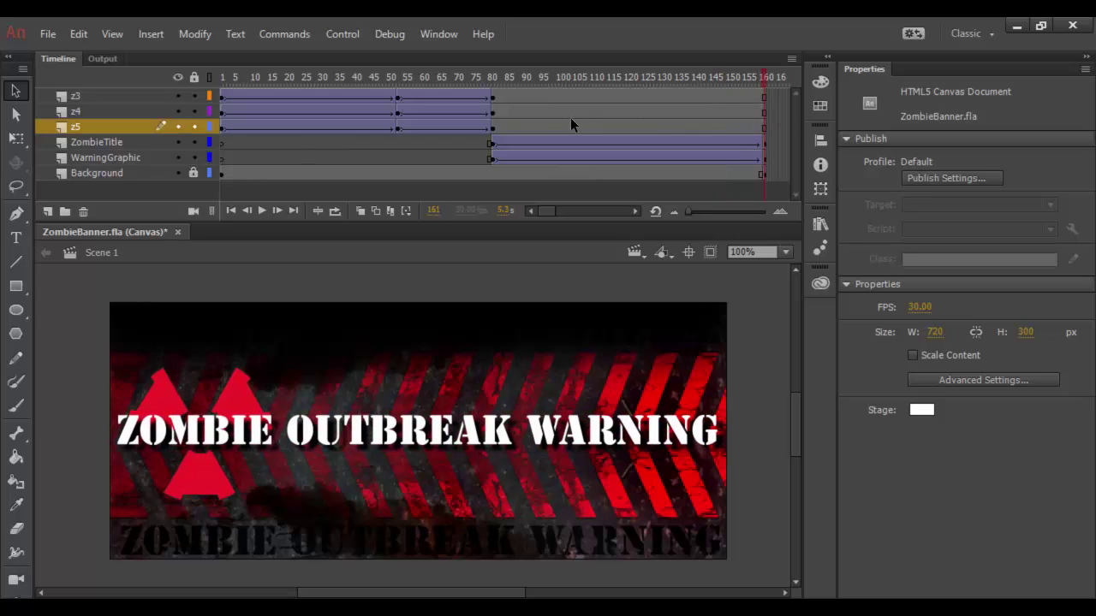